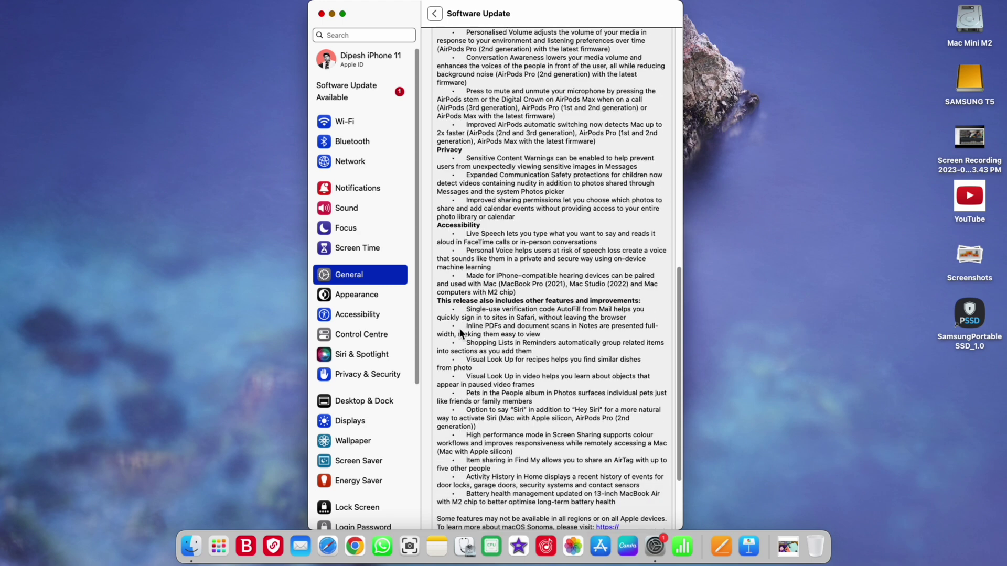
Start the upgrade to macOS Sonoma 14.0 and accept its software license agreement
scroll(487, 456, "down", 4)
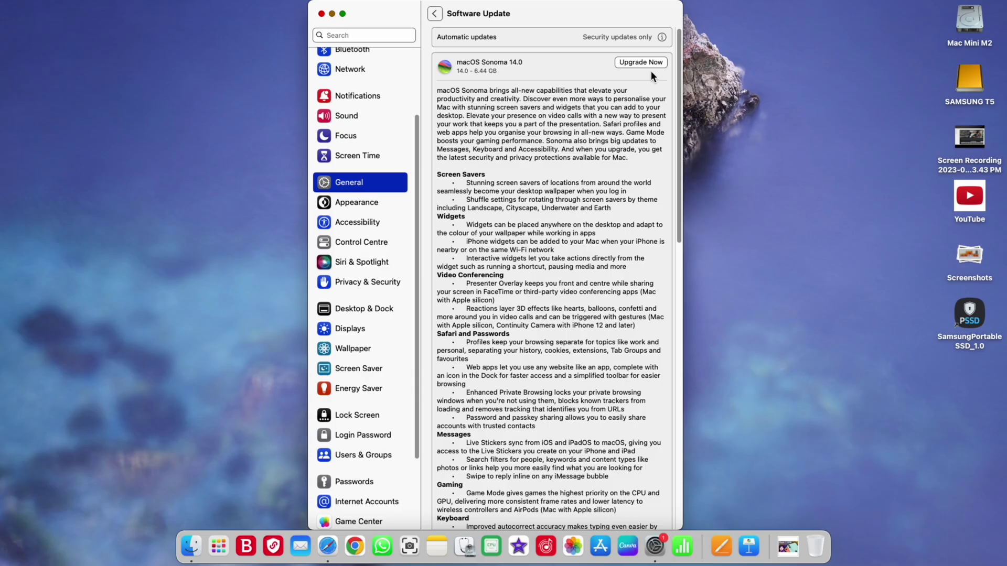
left_click(648, 61)
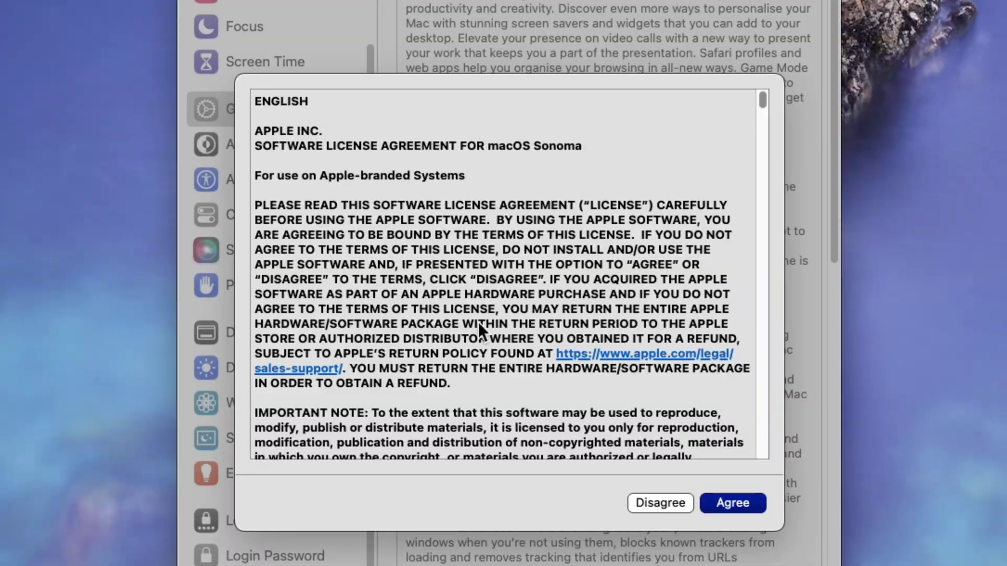
scroll(590, 314, "down", 12)
scroll(692, 420, "down", 6)
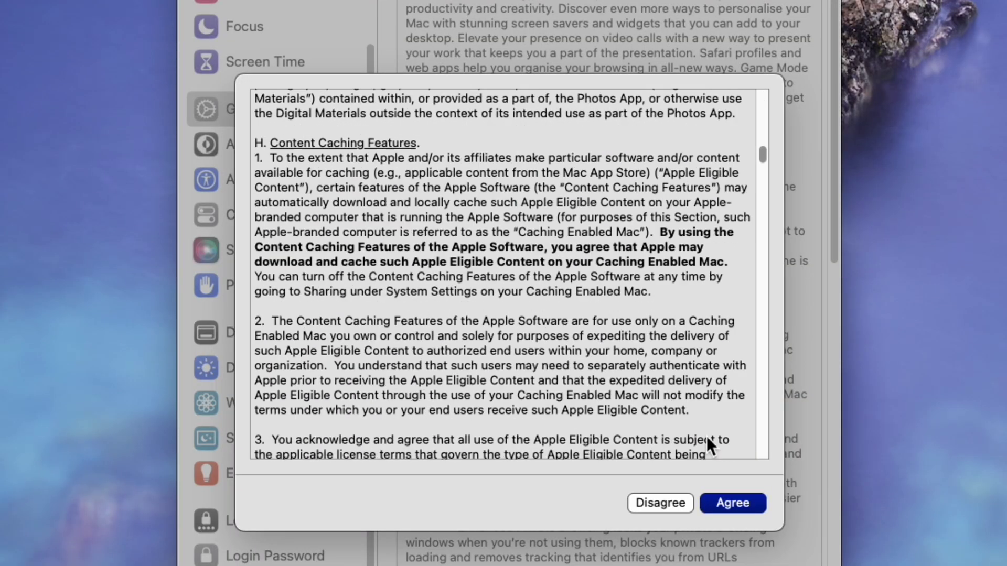
left_click(734, 503)
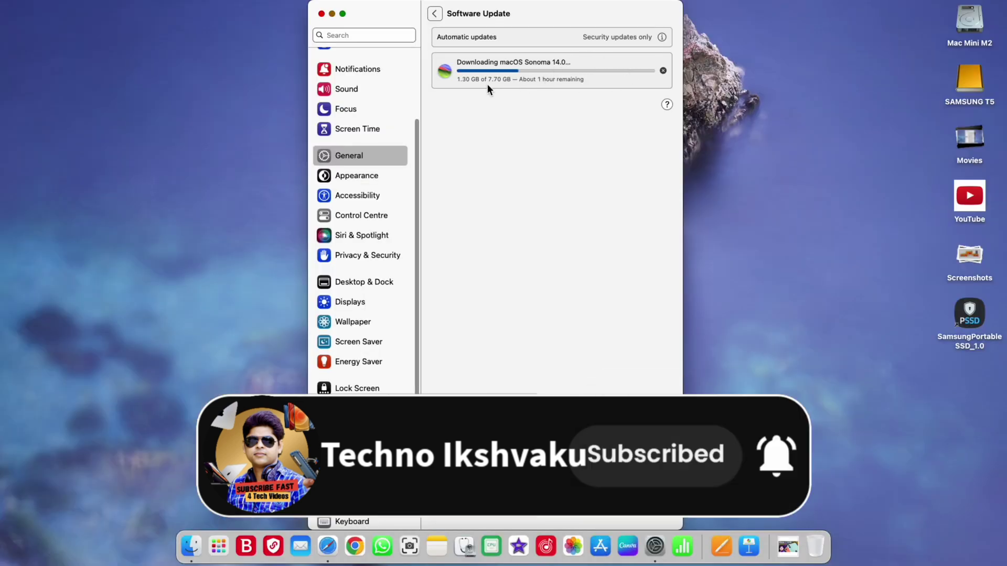
Keep the Sonoma wallpaper as the choice in the post-upgrade setup and continue
mouse_move(834, 3)
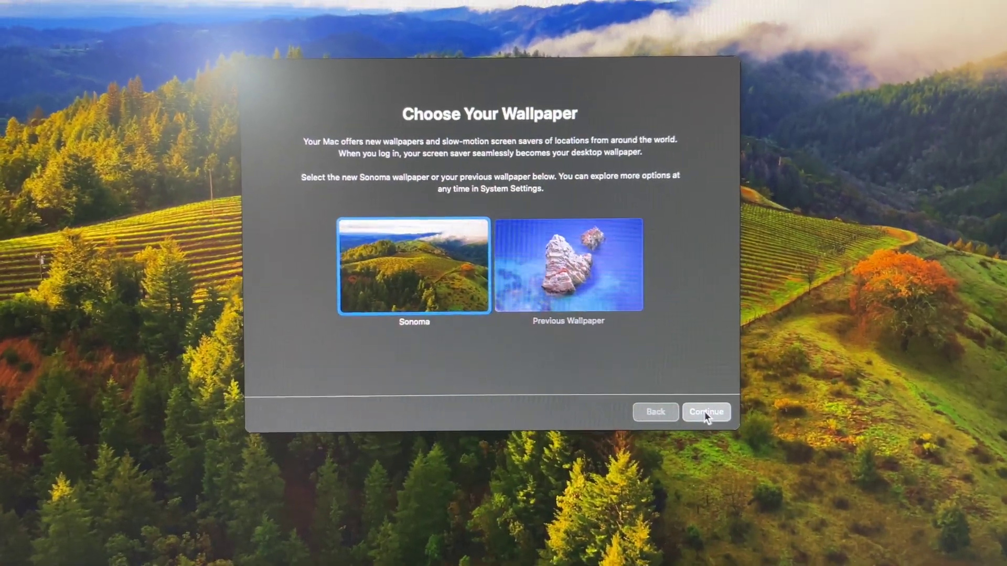
left_click(704, 410)
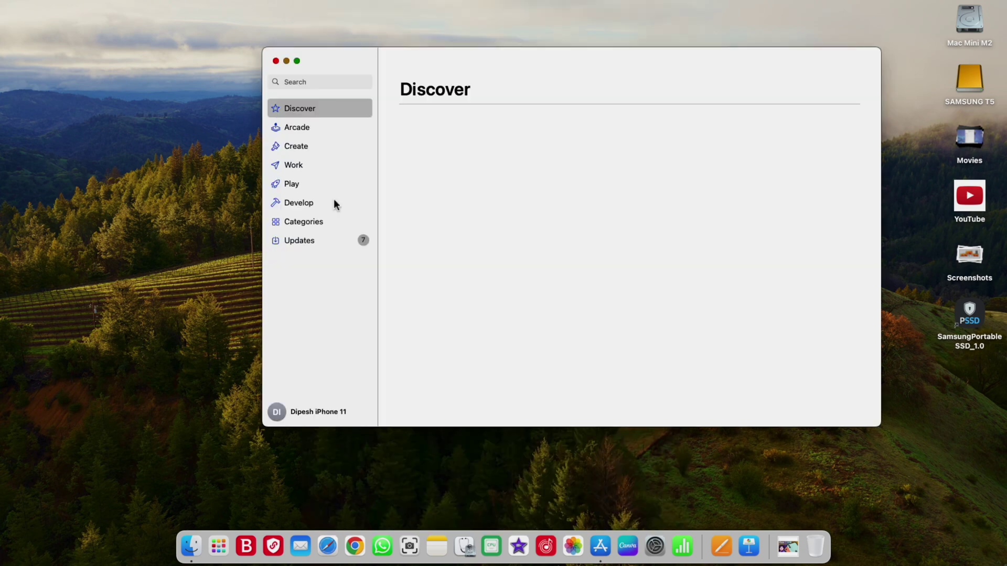
Review the available app updates in the App Store
left_click(311, 242)
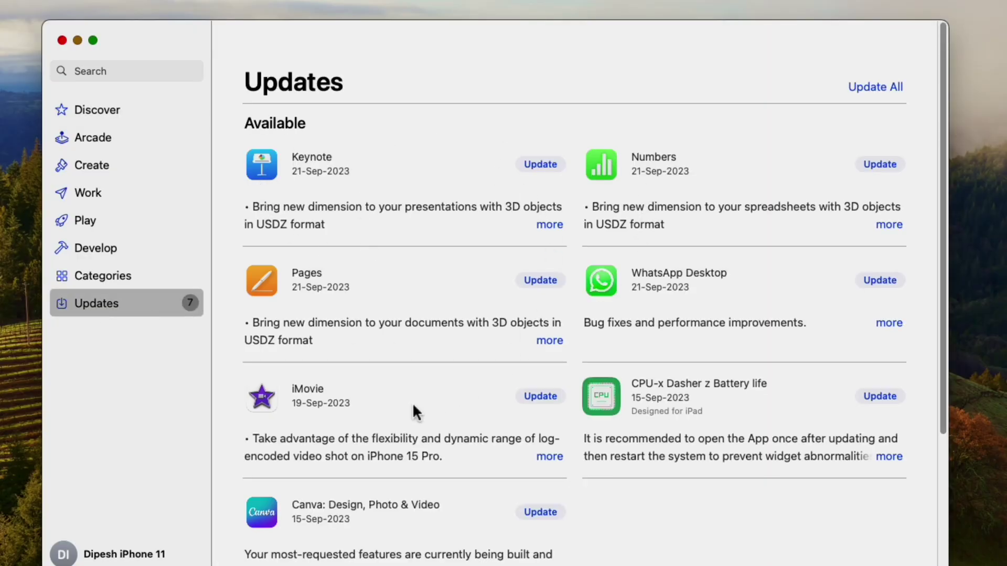
scroll(582, 399, "down", 2)
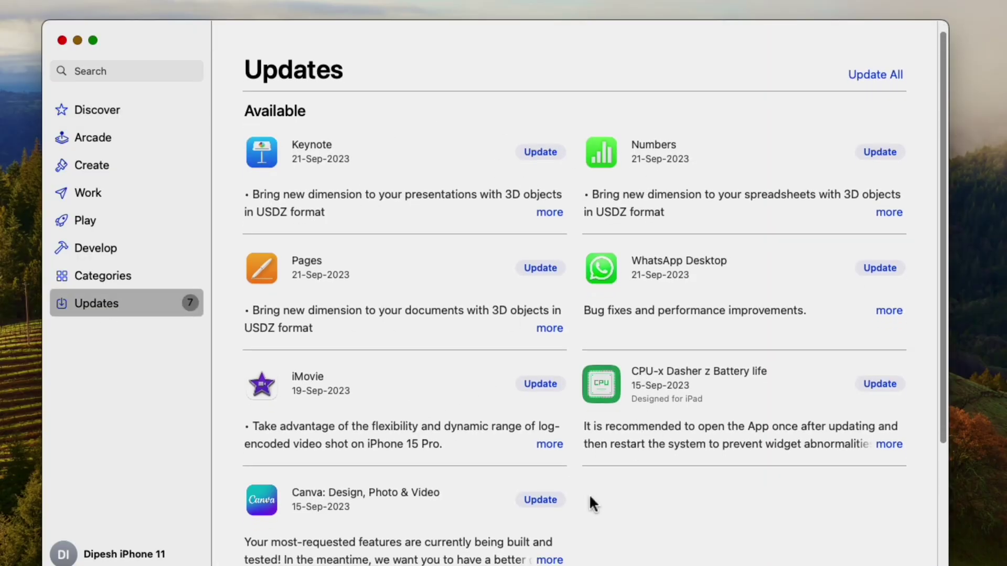
scroll(426, 505, "down", 2)
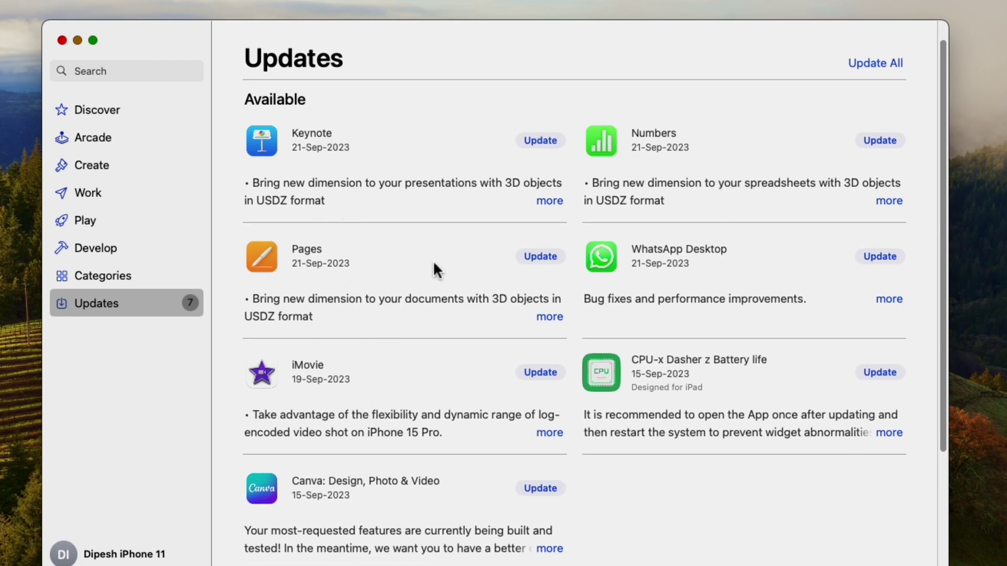
scroll(628, 426, "up", 3)
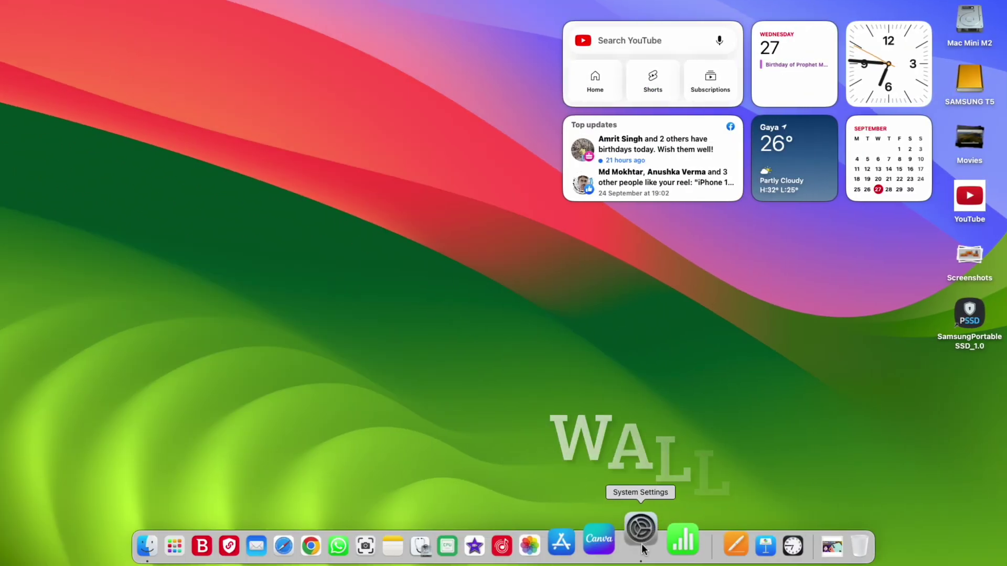
Switch to System Settings and browse the full set of dynamic wallpapers, then collapse it again
left_click(642, 540)
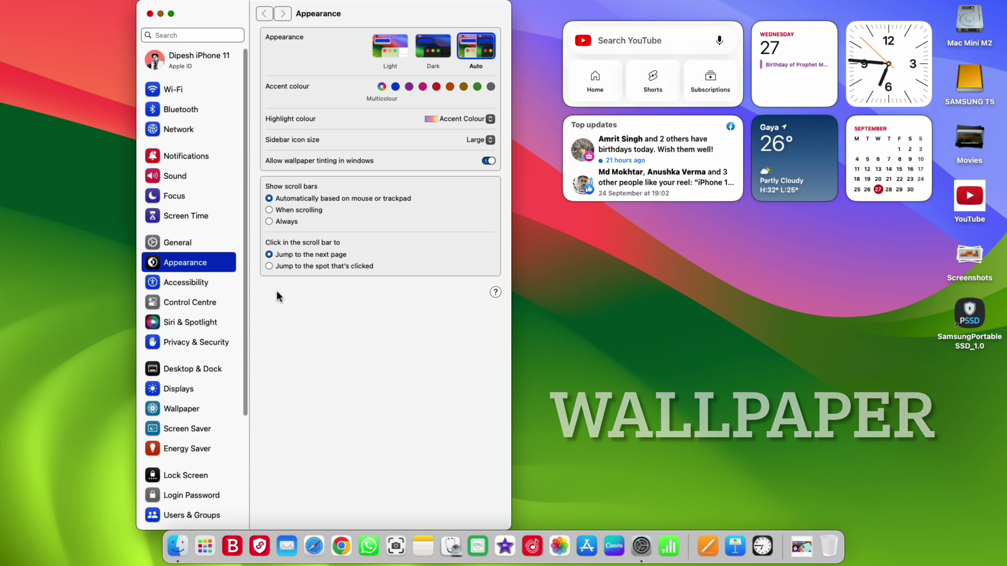
left_click(181, 409)
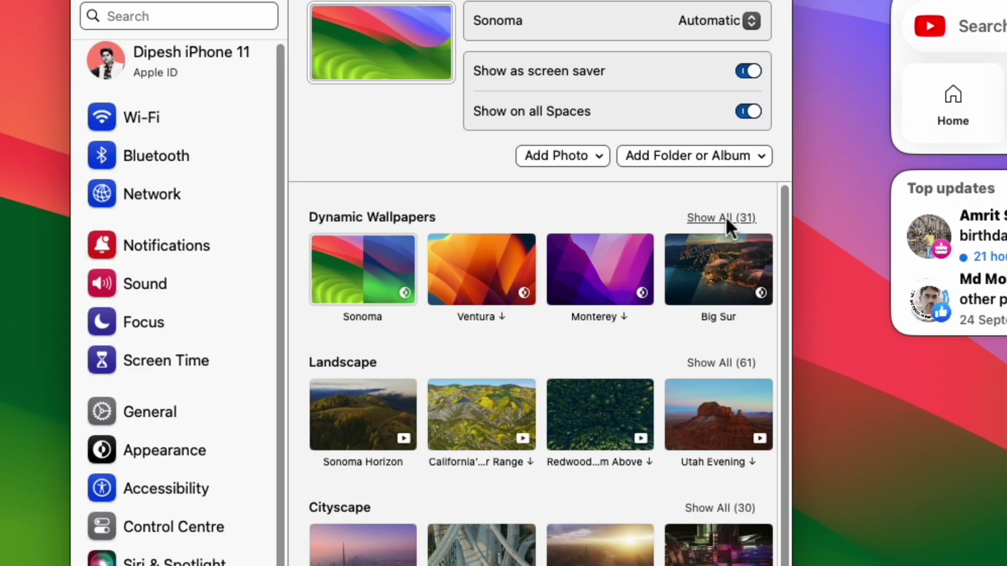
left_click(726, 219)
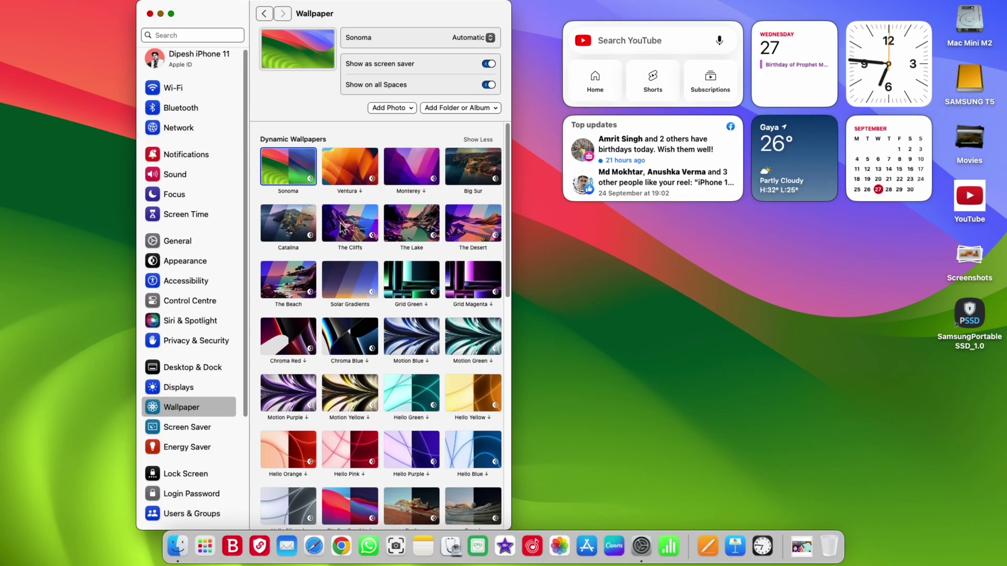
scroll(341, 226, "down", 5)
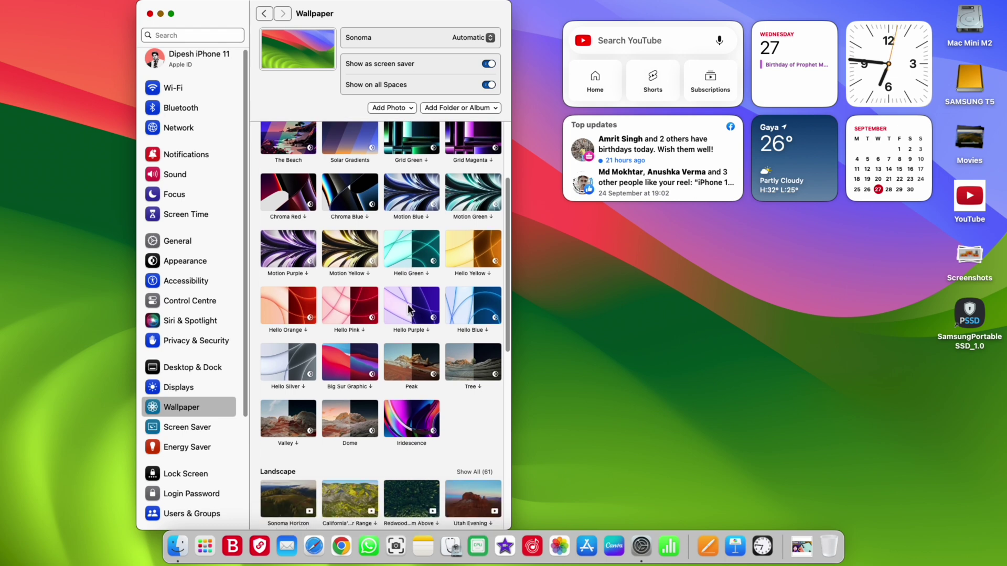
scroll(409, 310, "up", 5)
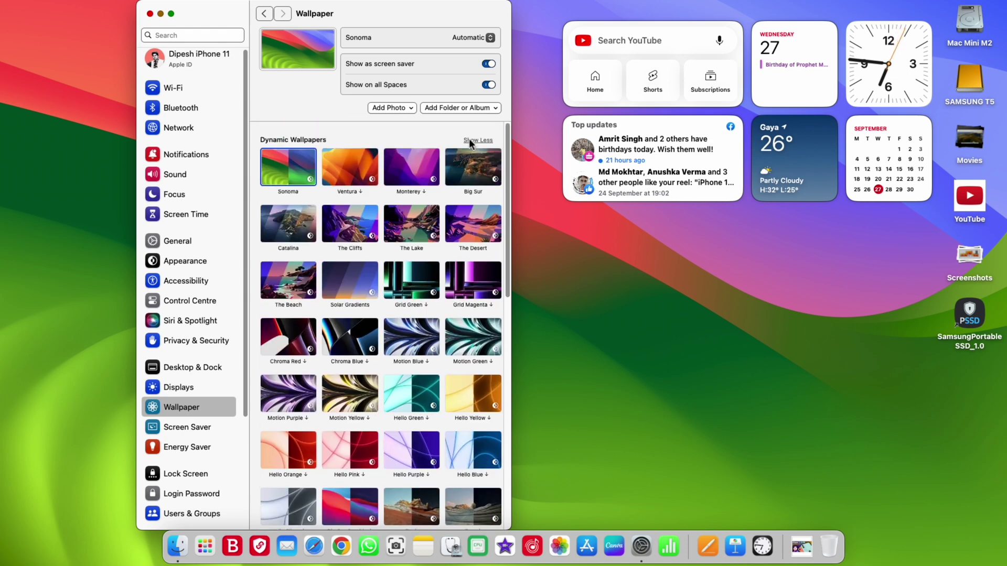
left_click(469, 139)
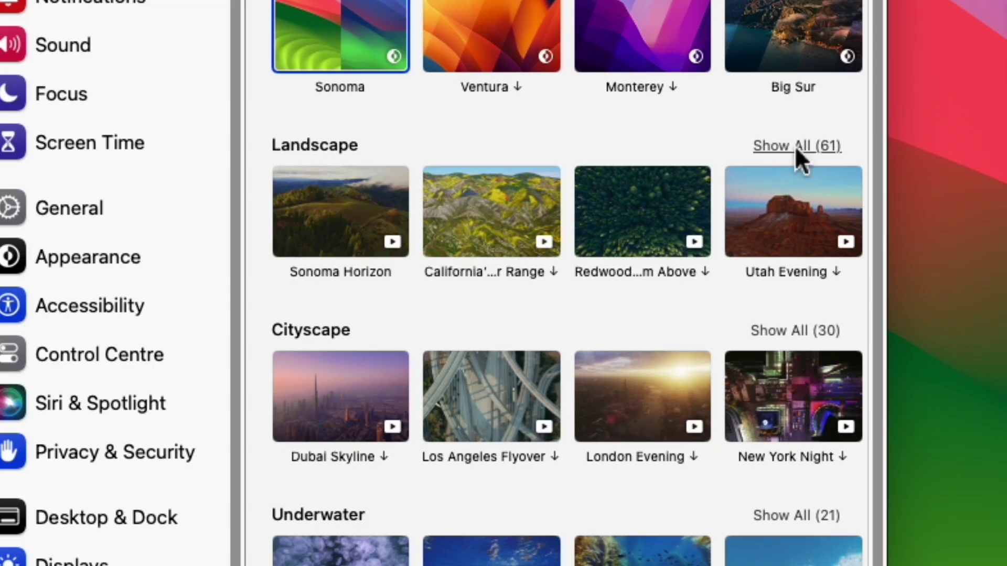
Expand the Landscape wallpapers and try out several, including Sonoma from Above, Sonoma River and Redwoods River, ending with Utah's Factory Butte
left_click(795, 146)
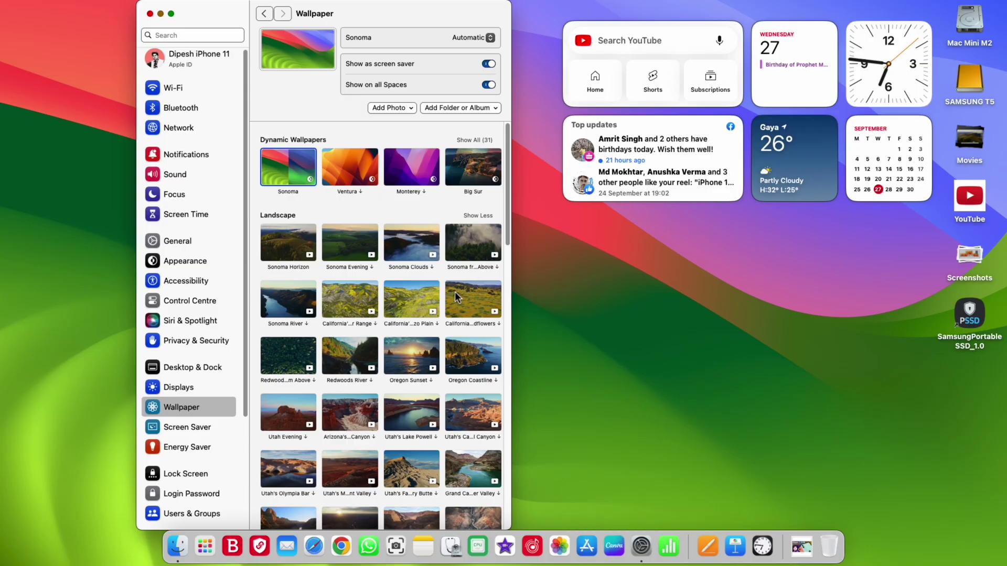
mouse_move(507, 230)
left_mouse_down()
mouse_move(503, 420)
mouse_move(512, 212)
mouse_move(511, 244)
left_mouse_up()
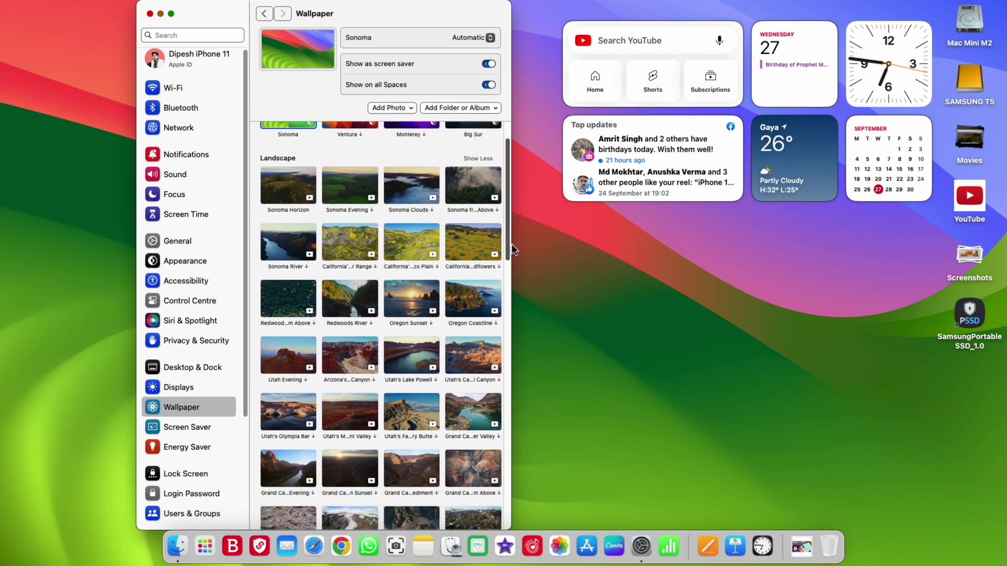
left_click(355, 195)
left_click(414, 191)
left_click(454, 195)
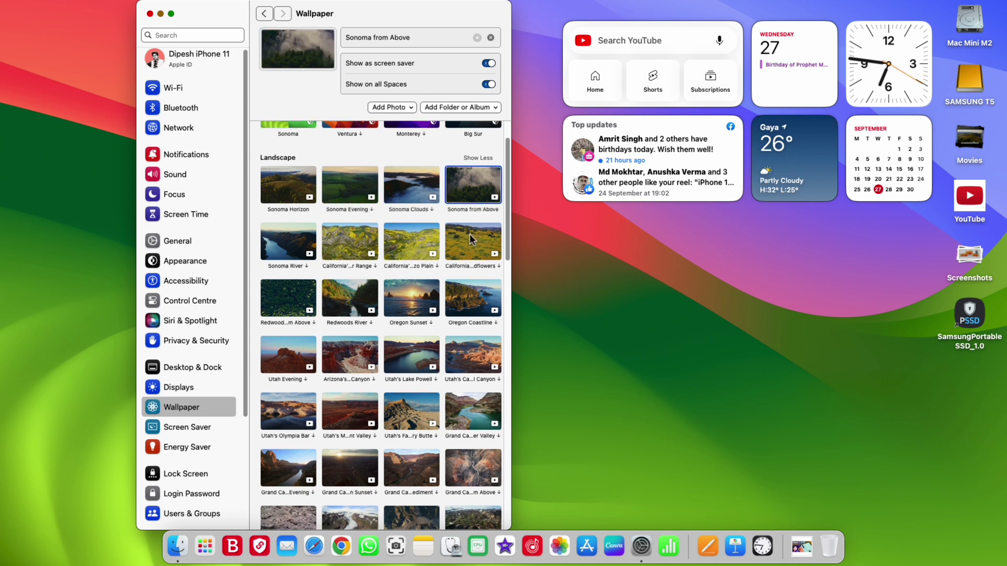
left_click(470, 234)
left_click(422, 251)
left_click(338, 238)
left_click(291, 259)
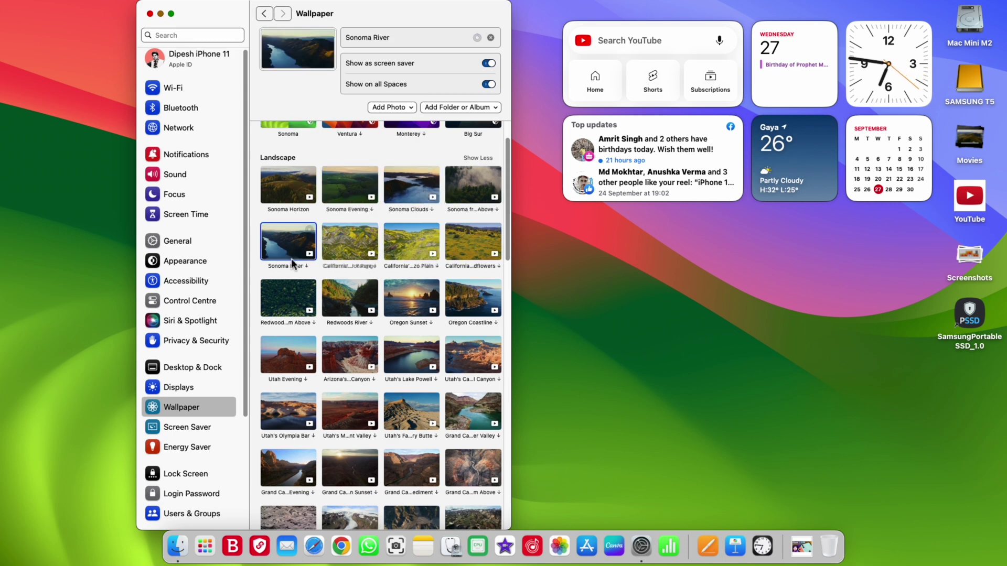
left_click(293, 303)
left_click(351, 300)
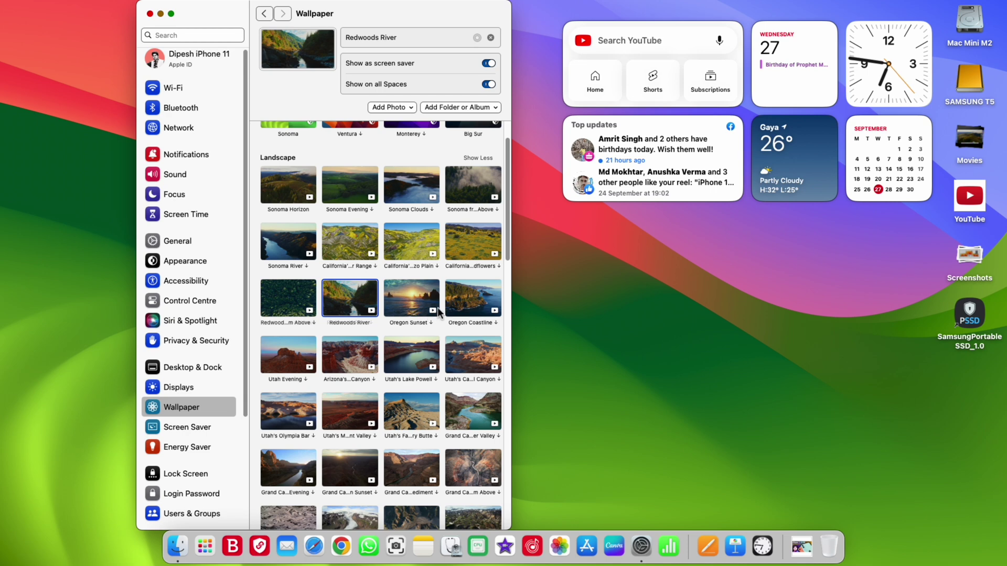
left_click(446, 375)
left_click(294, 283)
left_click(297, 224)
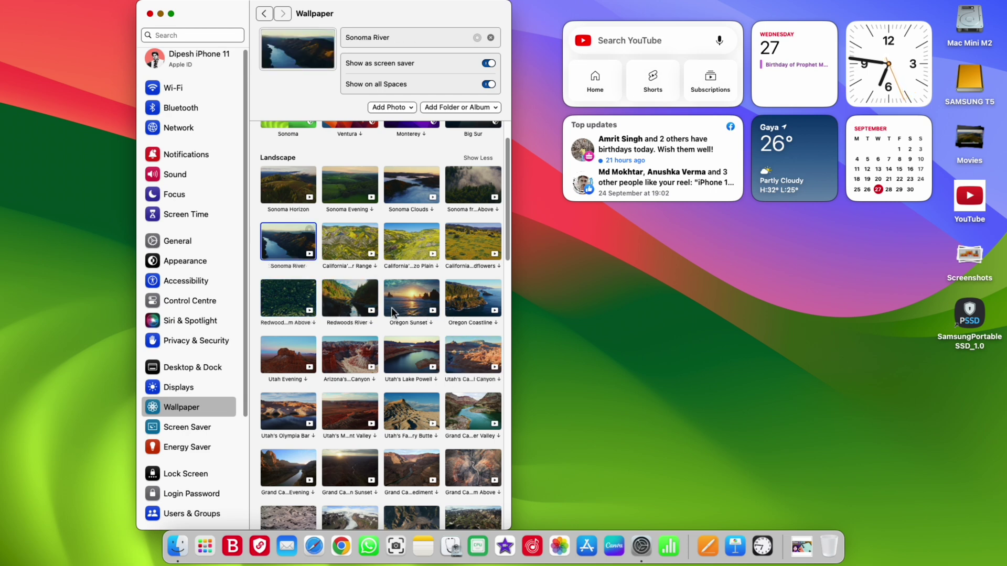
left_click(394, 310)
left_click(398, 355)
left_click(404, 412)
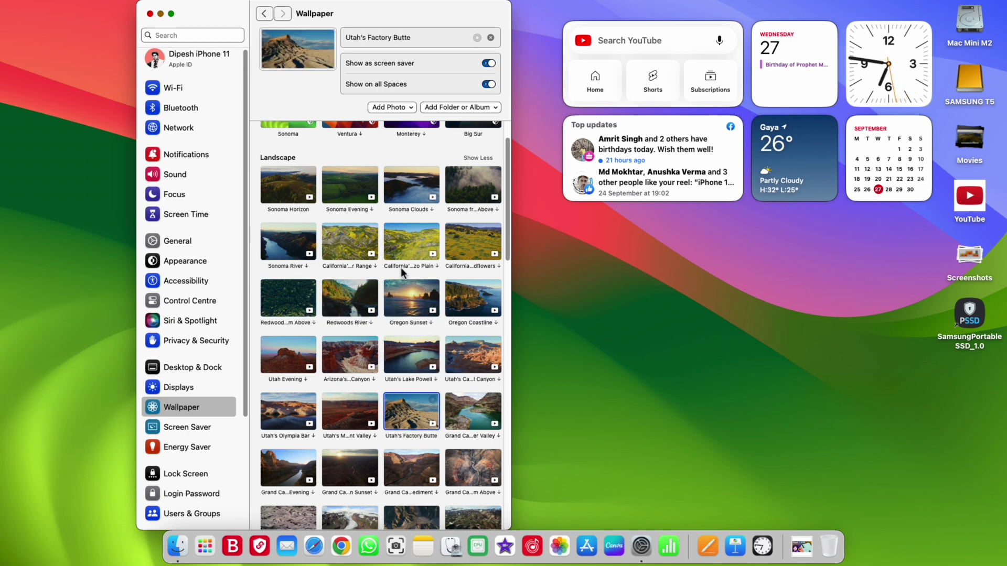
Browse the remaining Landscape wallpapers and the full Cityscape and Underwater collections
scroll(401, 268, "down", 10)
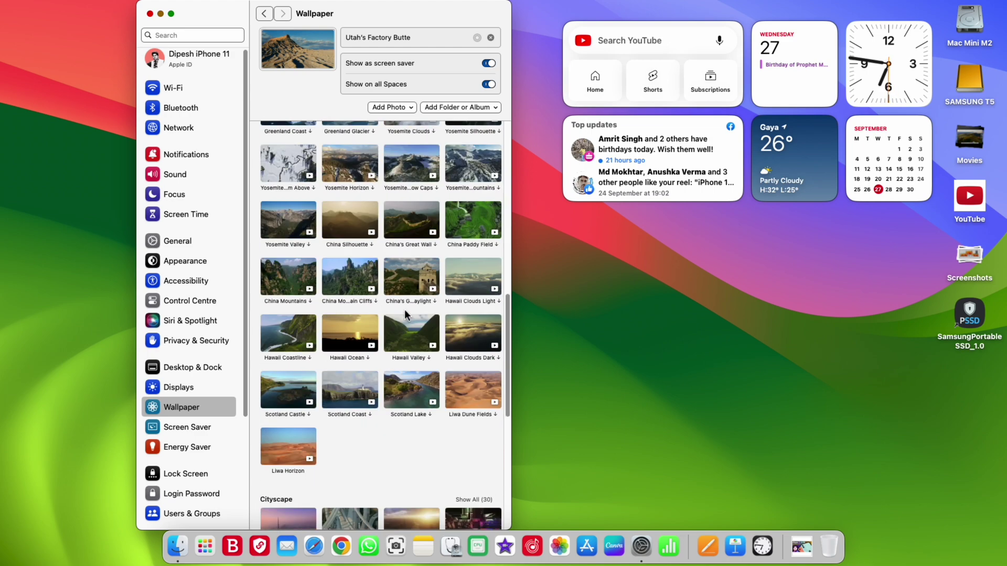
scroll(404, 313, "down", 3)
left_click(474, 373)
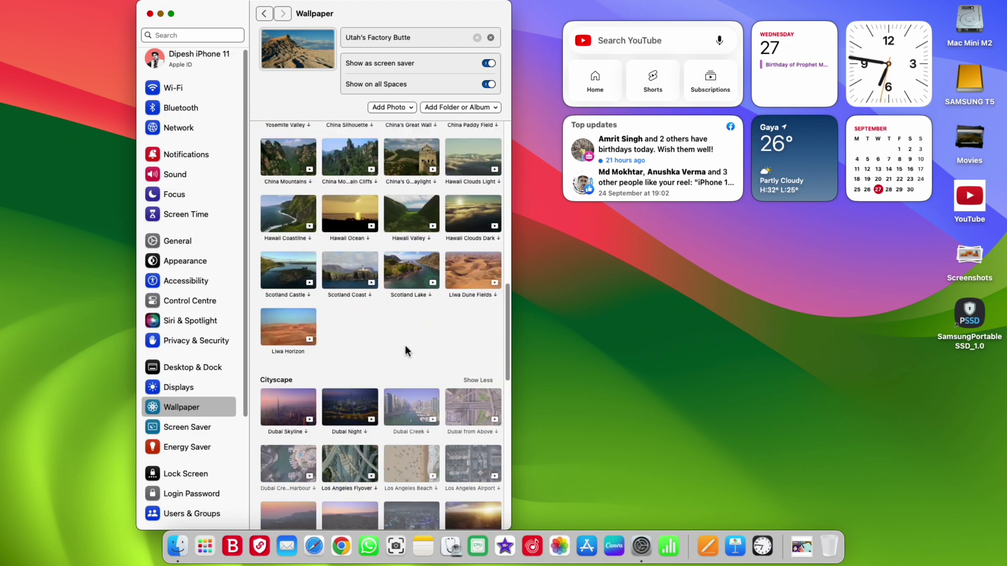
scroll(385, 328, "down", 5)
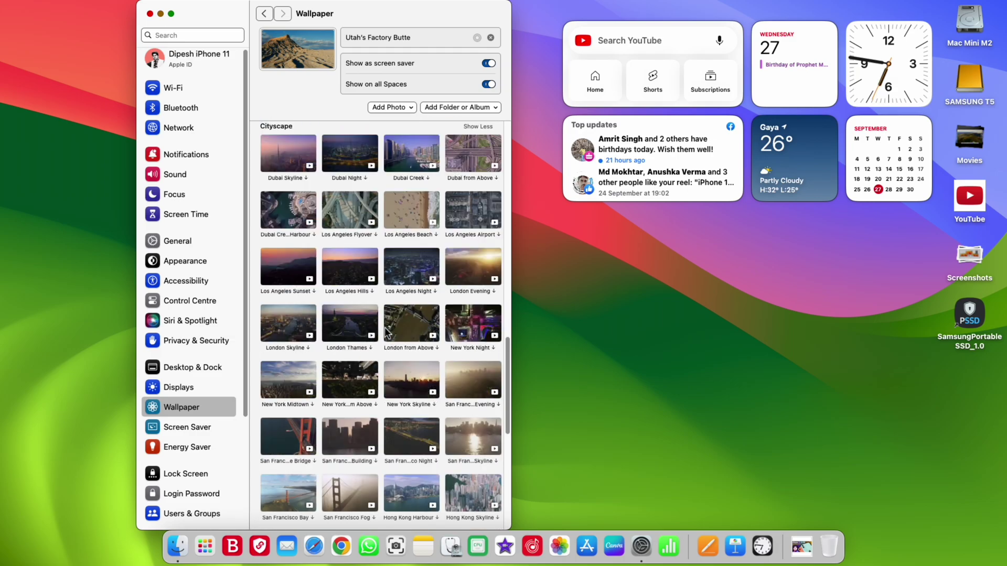
scroll(385, 327, "down", 10)
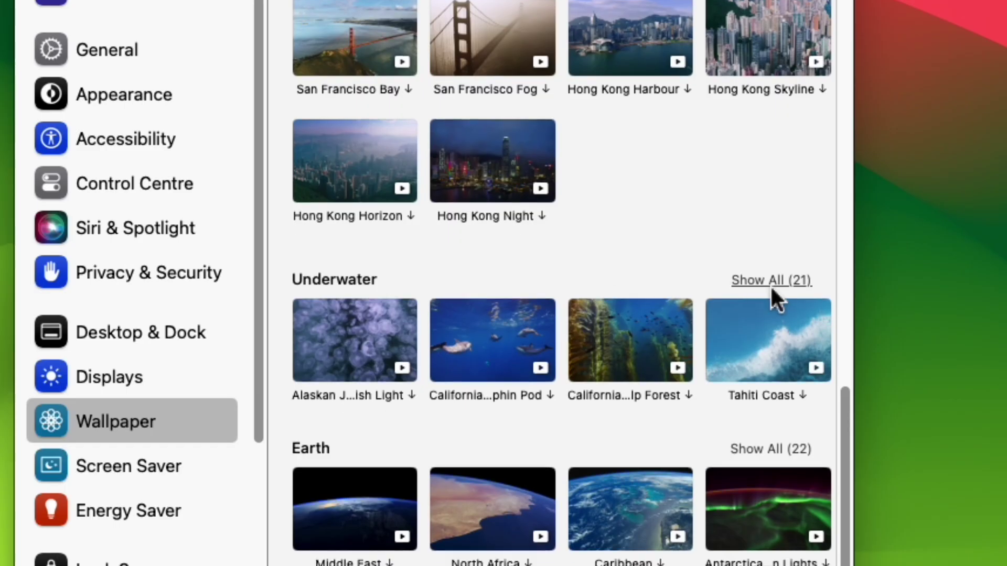
left_click(770, 282)
scroll(643, 290, "down", 3)
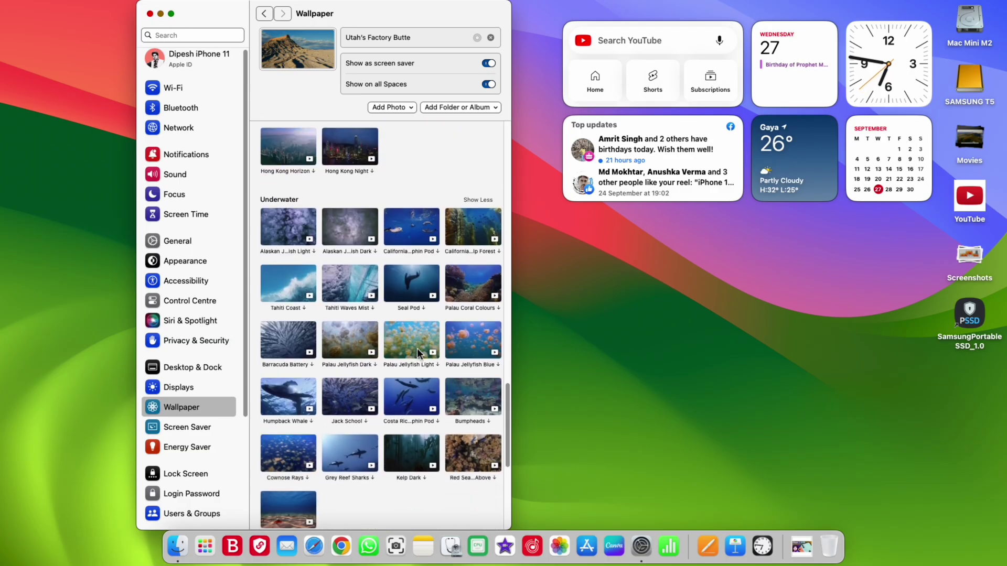
scroll(417, 349, "down", 5)
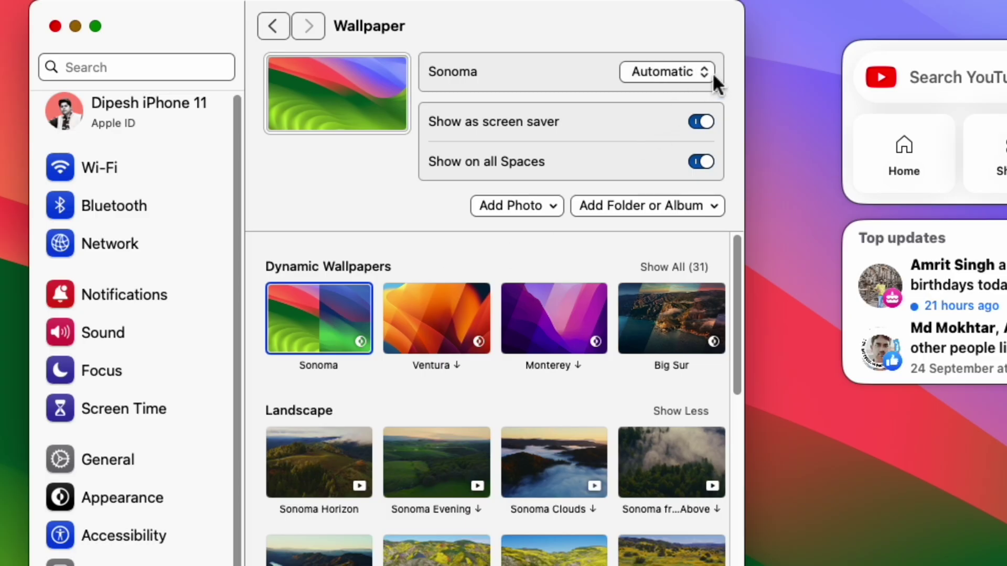
Try the Sonoma wallpaper's Light and Dark variants, then set it to Automatic
left_click(708, 73)
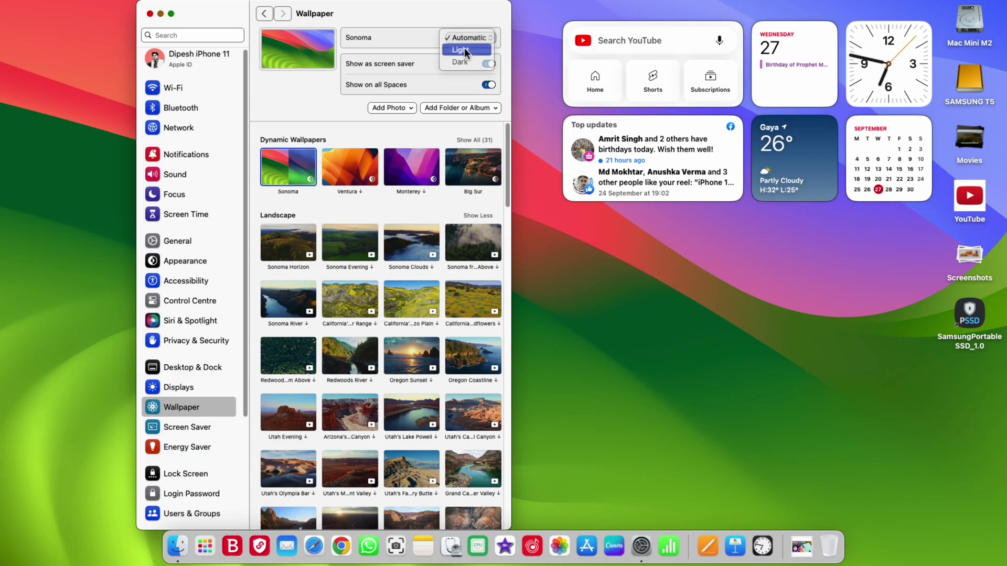
left_click(652, 94)
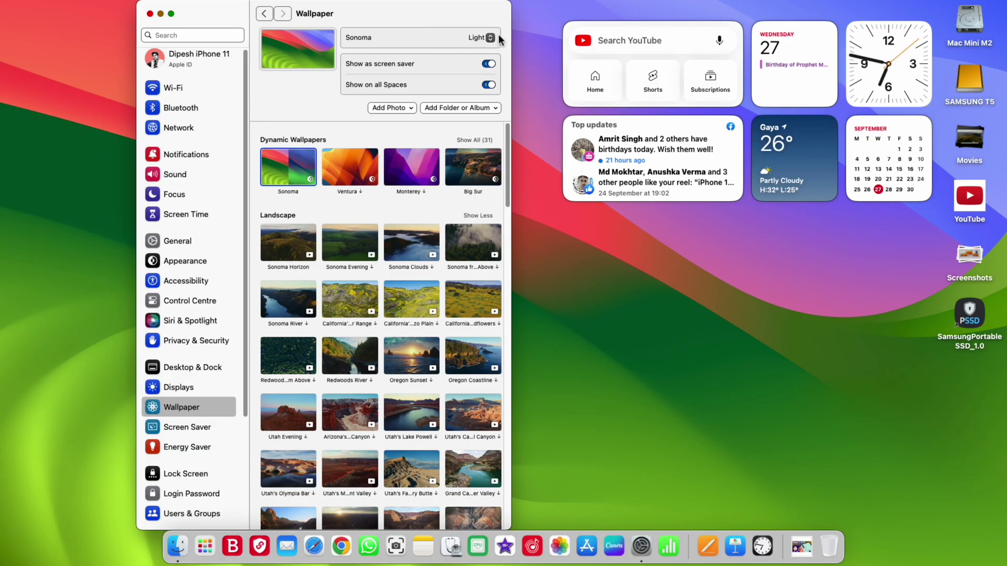
left_click(498, 38)
left_click(482, 49)
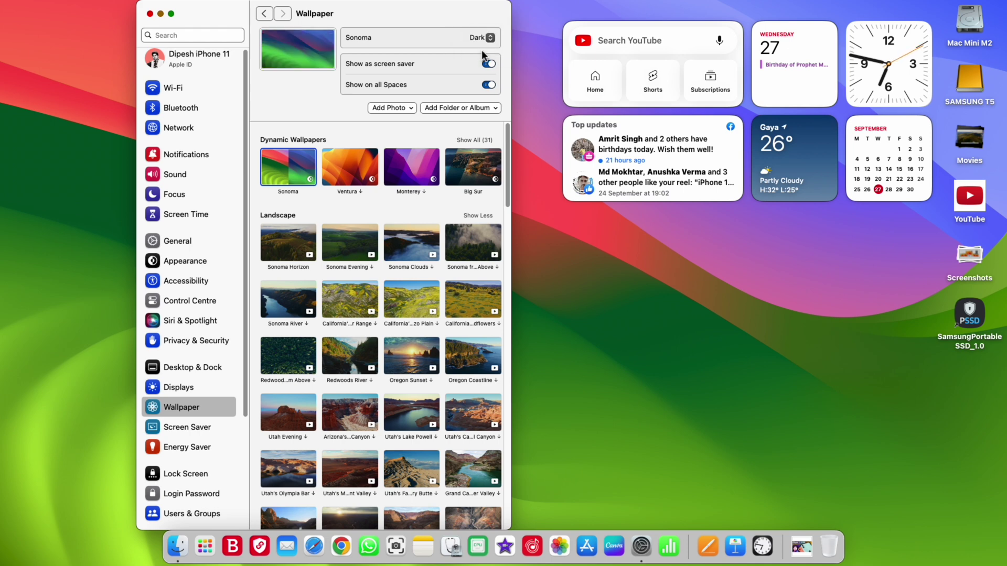
left_click(487, 40)
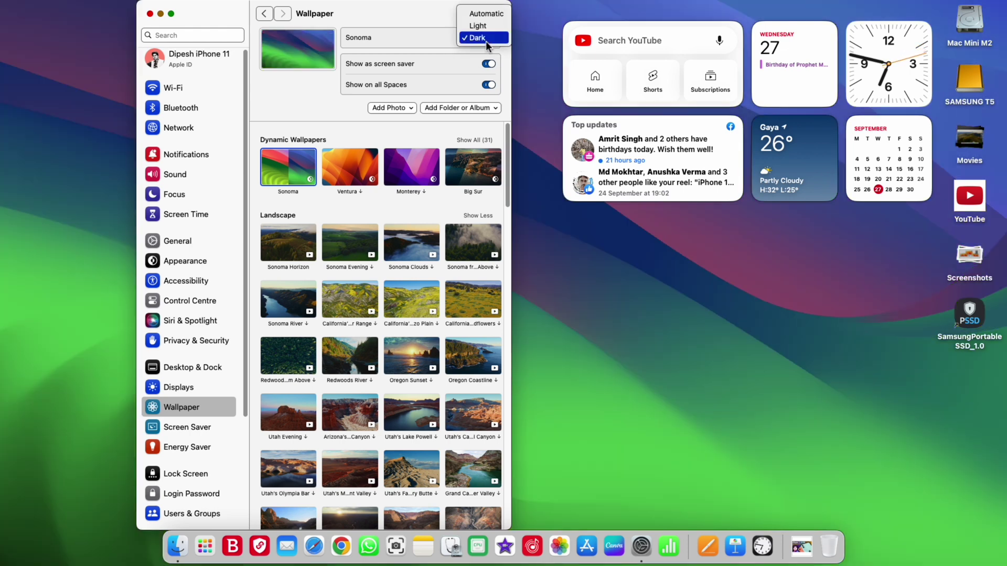
left_click(486, 14)
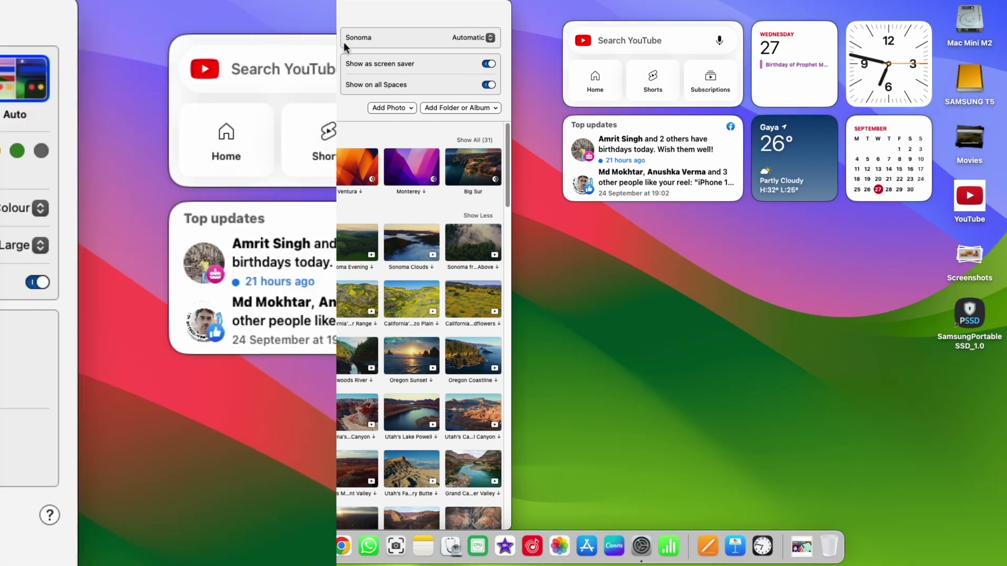
Open the Siri & Spotlight settings and review the available Siri languages and keyboard shortcuts, keeping English (United Kingdom)
left_click(193, 511)
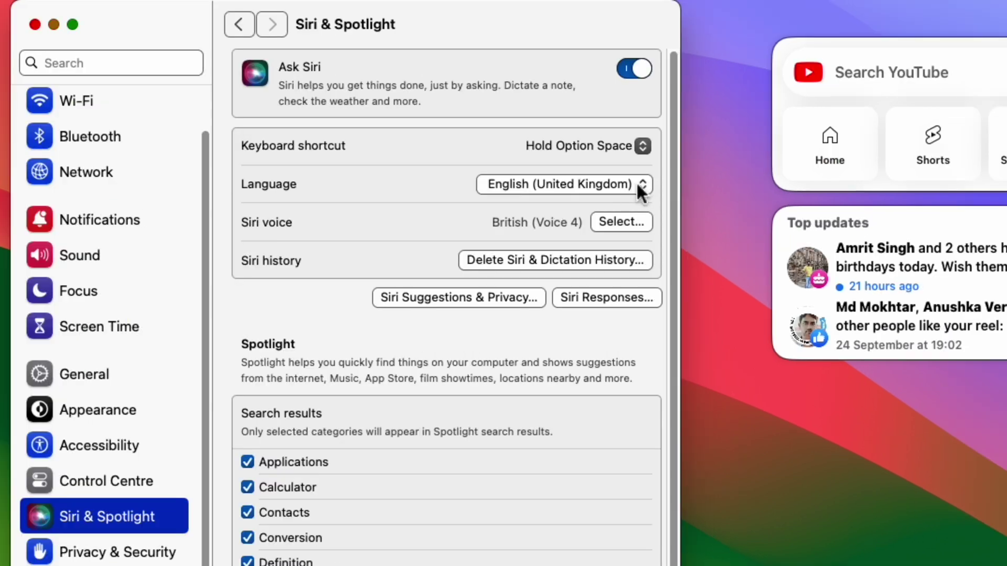
left_click(710, 179)
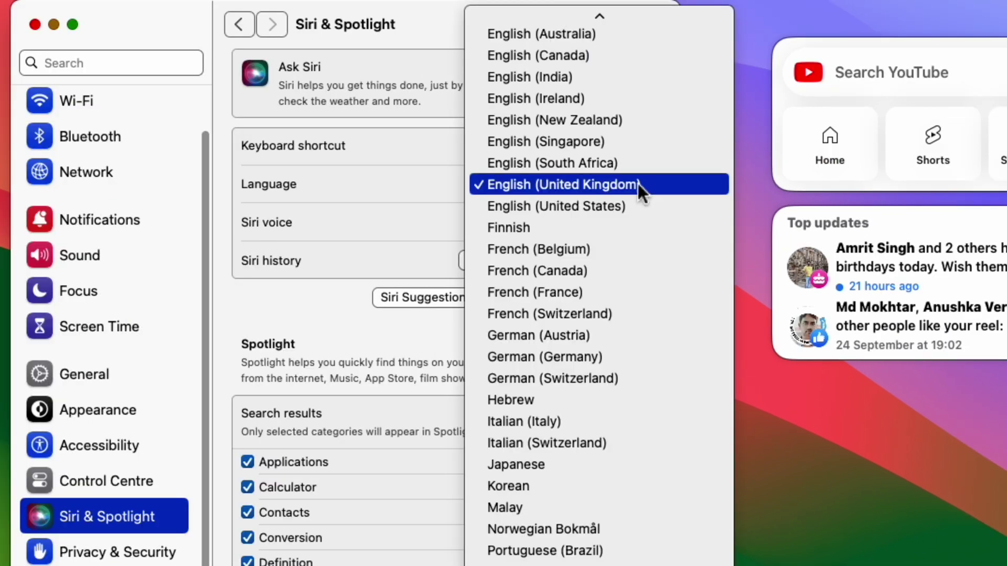
left_click(638, 184)
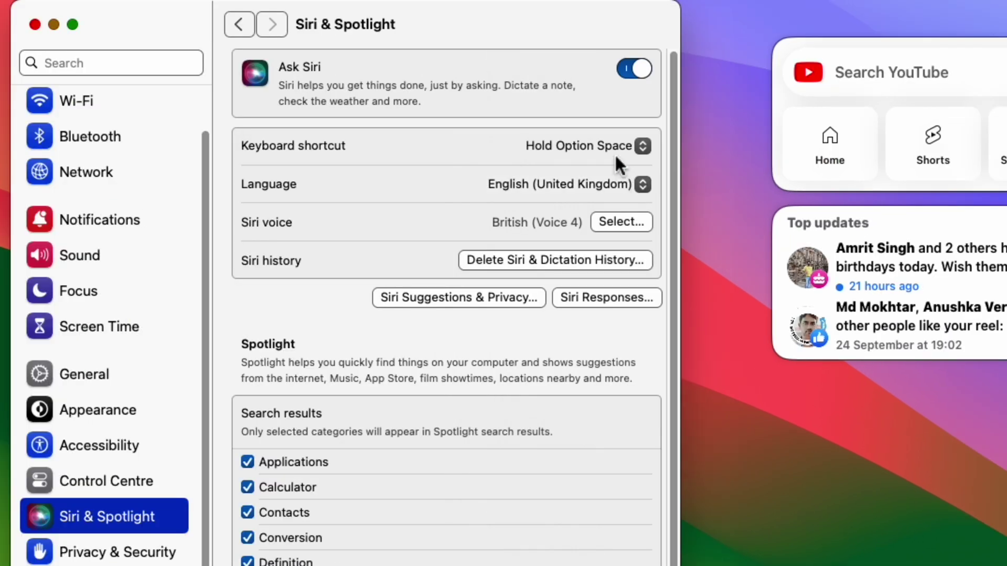
left_click(641, 142)
left_click(641, 143)
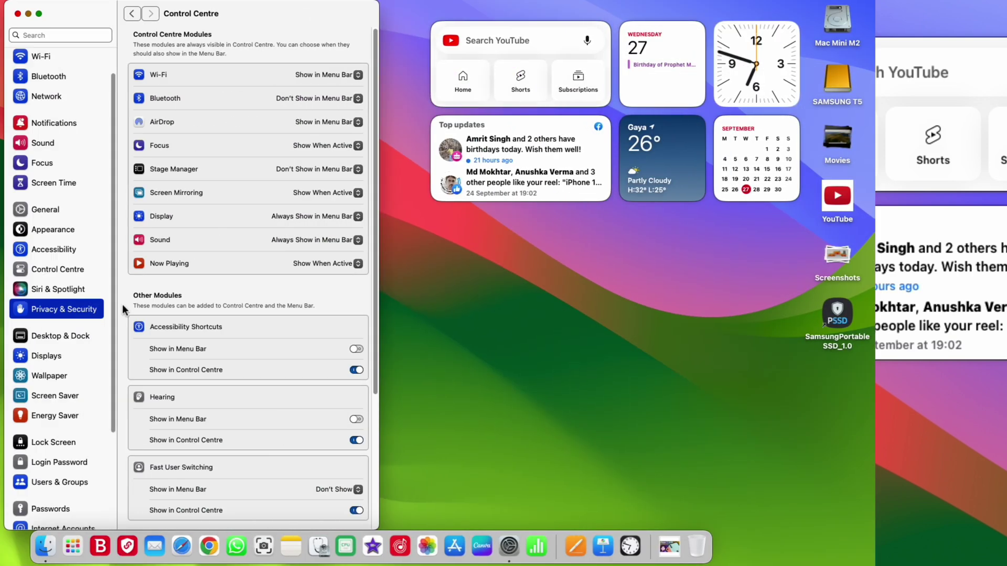
Open Sensitive Content Warning in the Privacy & Security settings and turn it on
scroll(168, 313, "down", 3)
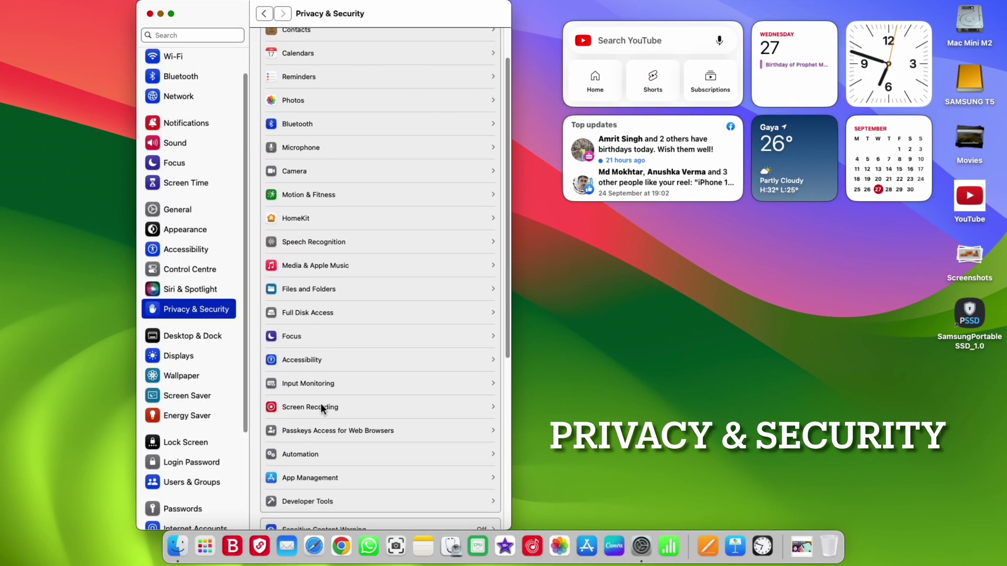
scroll(322, 410, "down", 5)
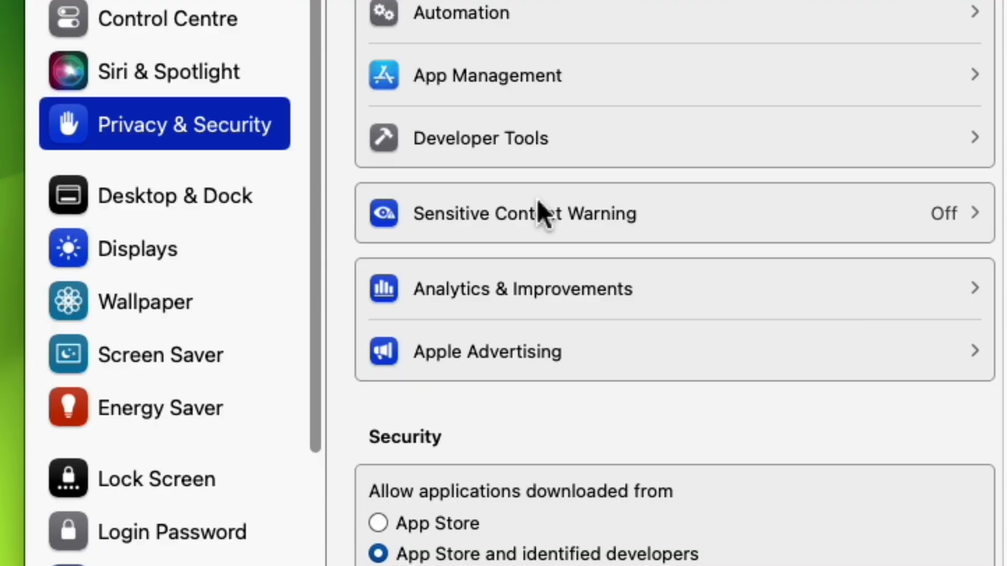
left_click(328, 340)
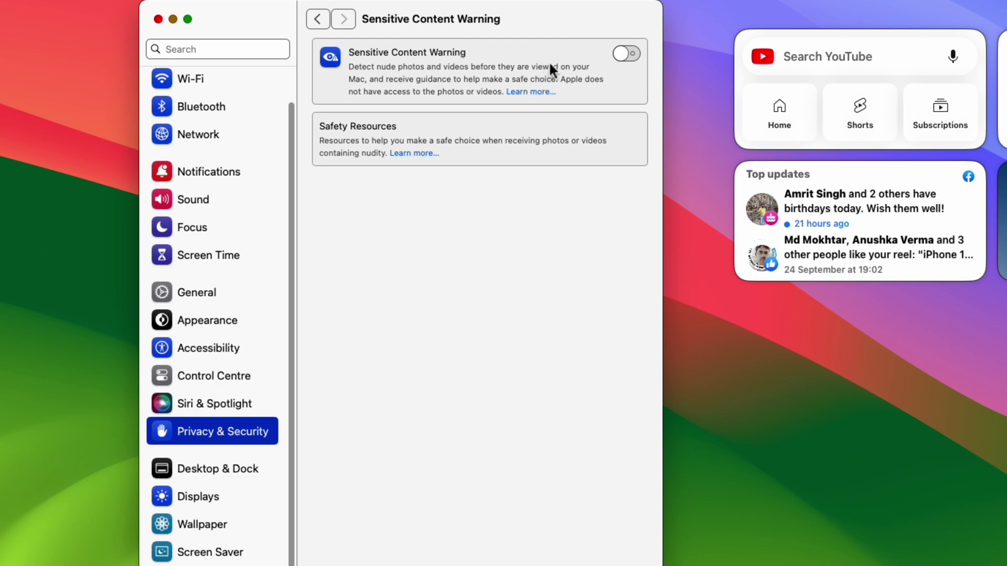
left_click(633, 52)
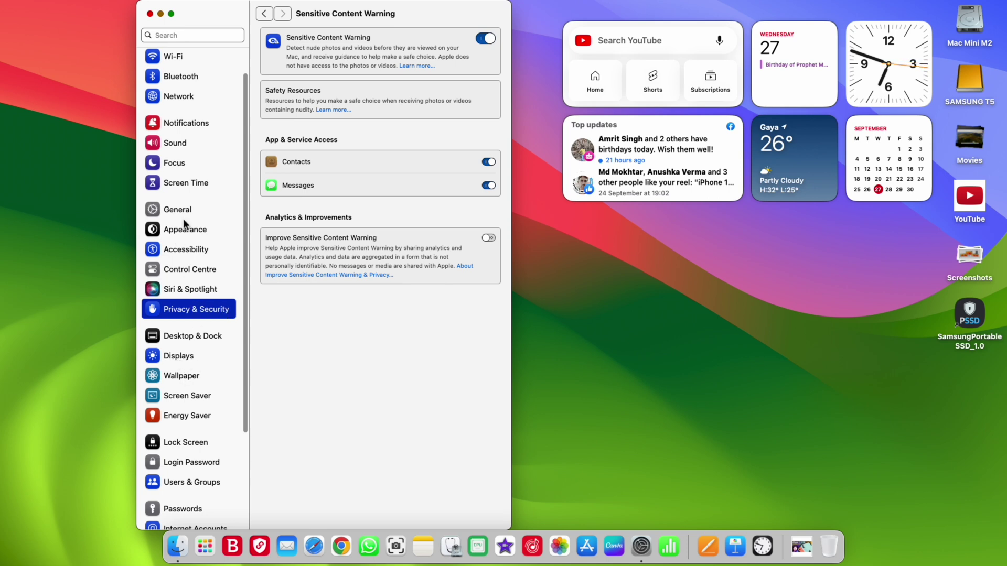
Open the Passwords settings and unlock them with the account password
scroll(185, 400, "down", 2)
scroll(184, 395, "down", 2)
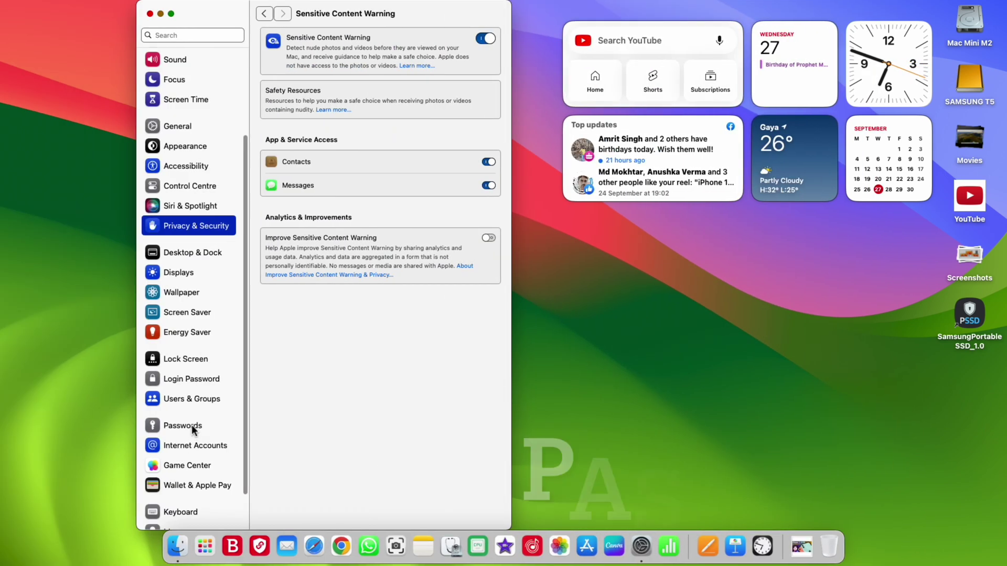
left_click(191, 425)
type("a")
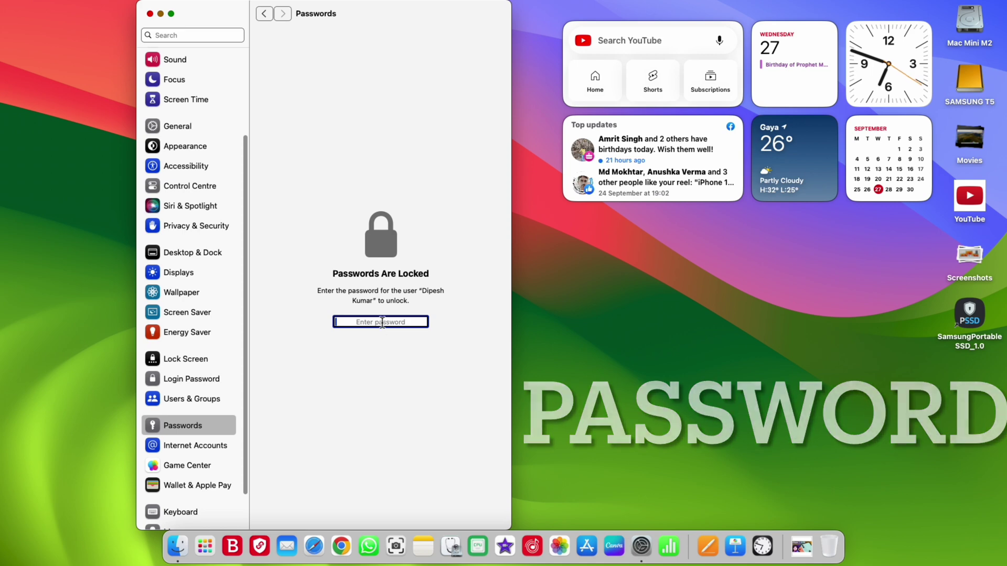
type("aaaa")
key("Return")
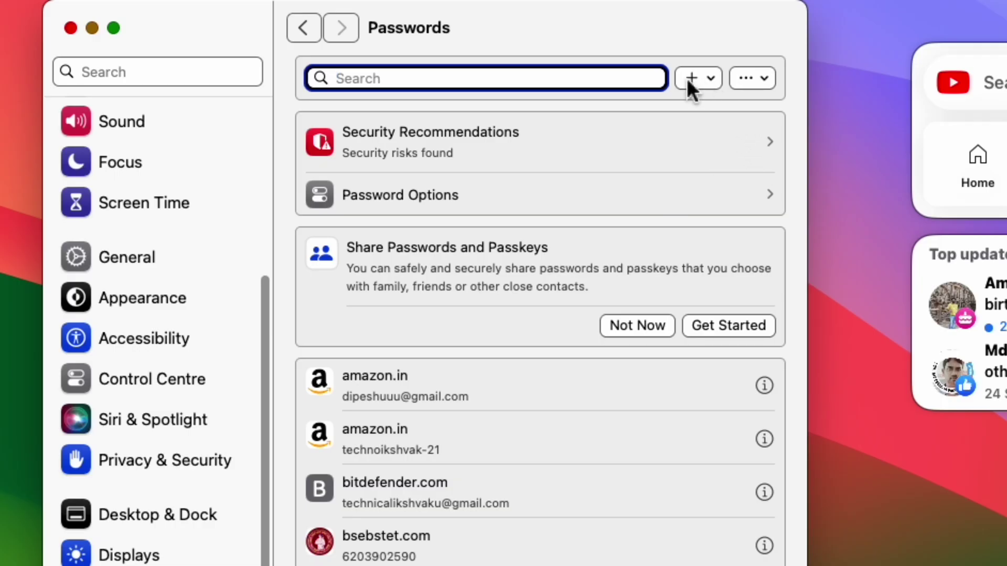
Check the choices for adding a new password or shared group and the Clean Up Automatically setting in Password Options
left_click(710, 76)
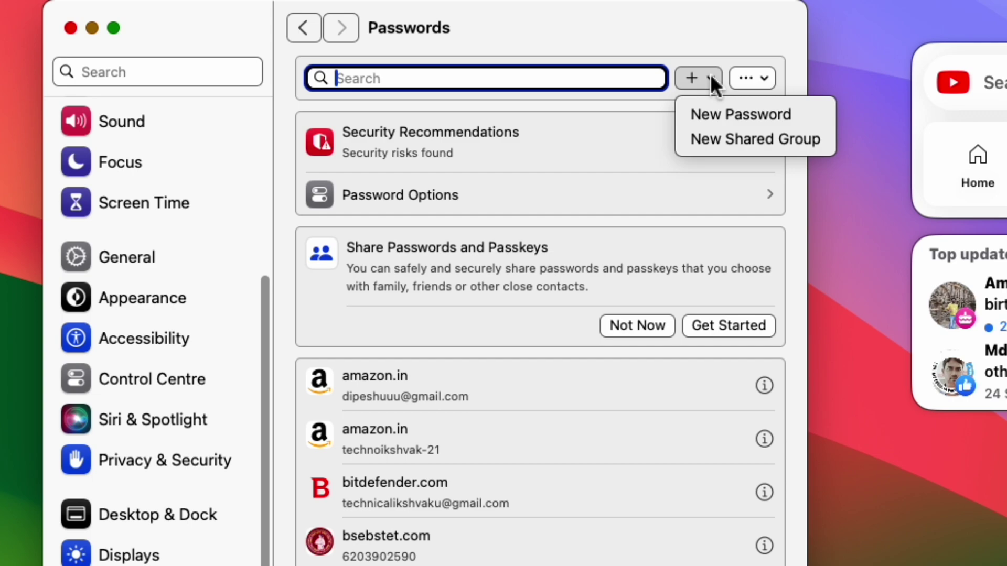
left_click(711, 74)
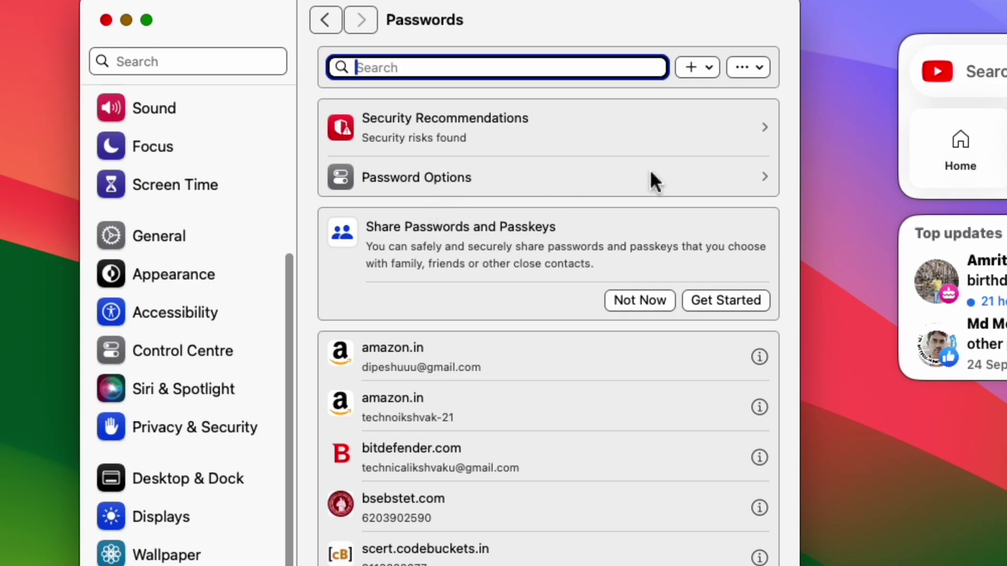
left_click(439, 98)
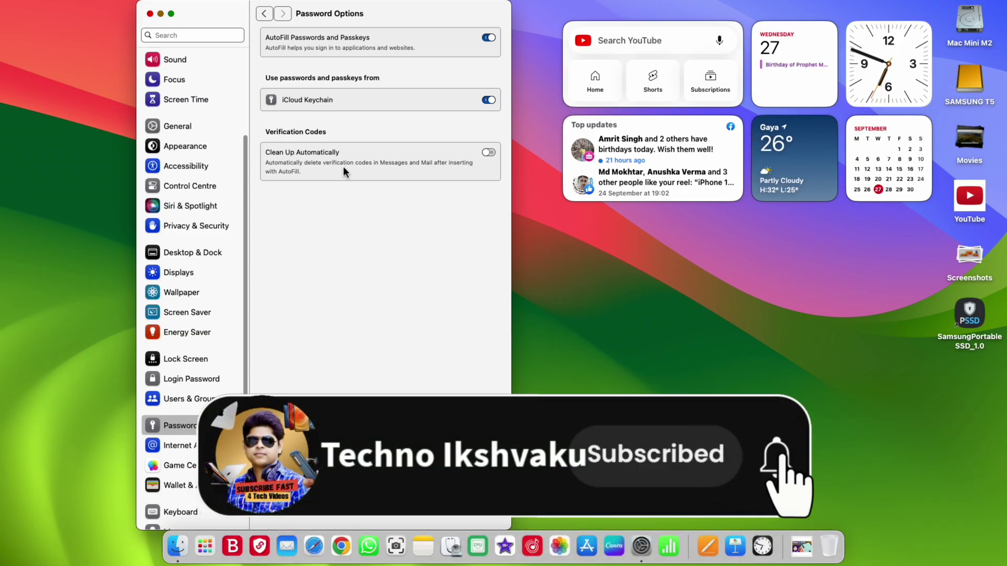
left_click(491, 152)
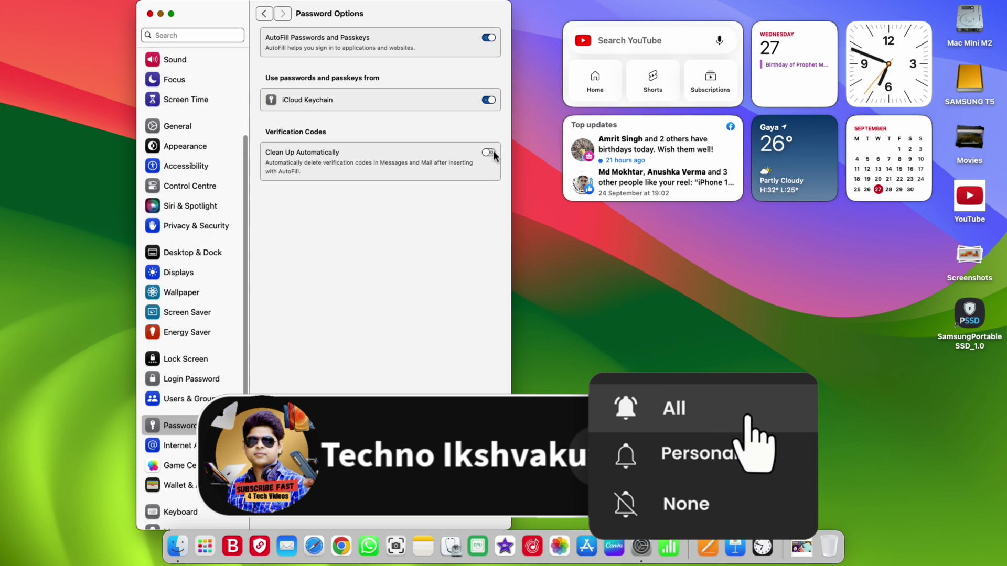
Return to the passwords list and view the introduction to Shared Passwords and Passkeys, then cancel it
left_click(267, 16)
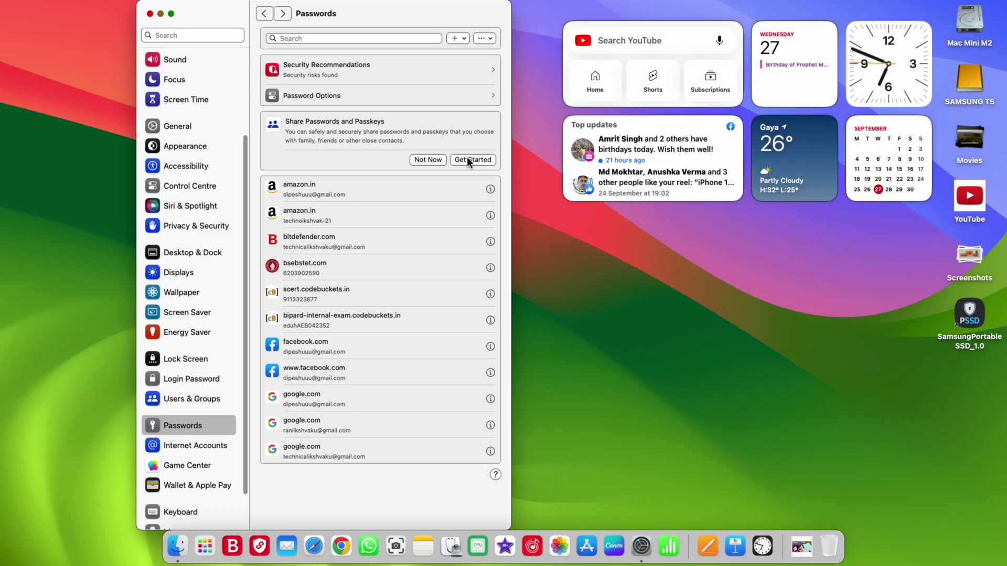
left_click(756, 330)
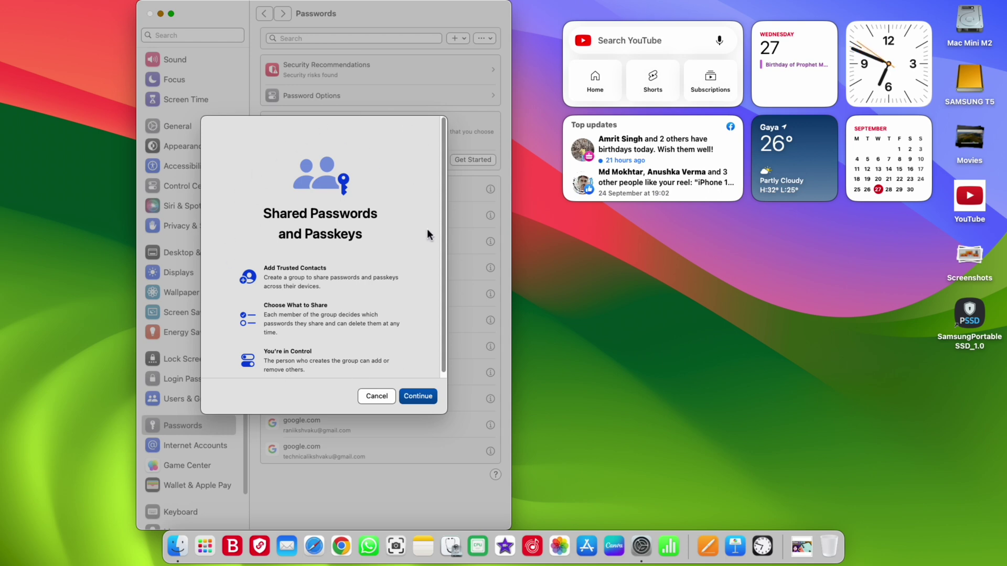
left_click(377, 397)
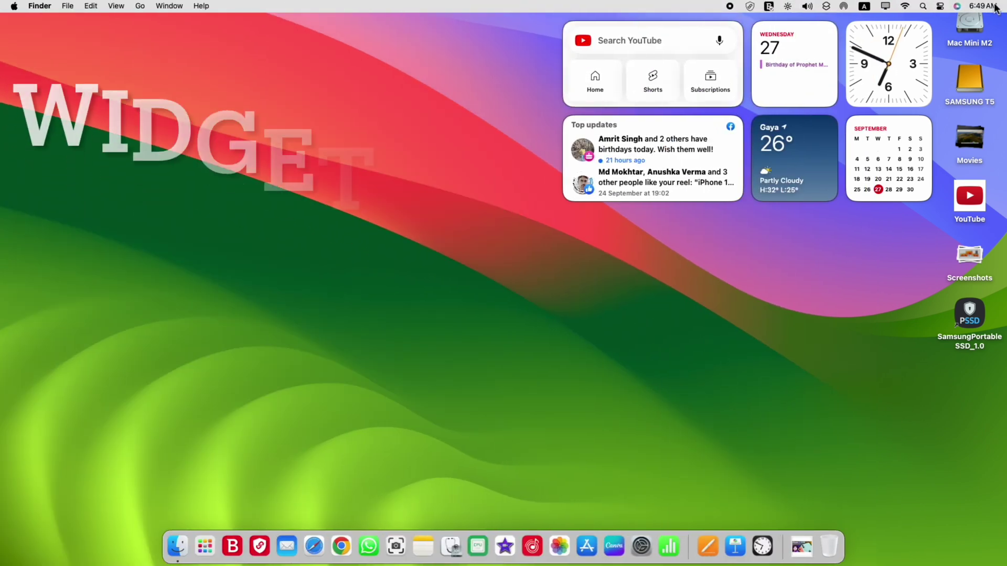
Start editing widgets from Notification Centre and remove the yellow "How to use any website like an app" widget
left_click(982, 7)
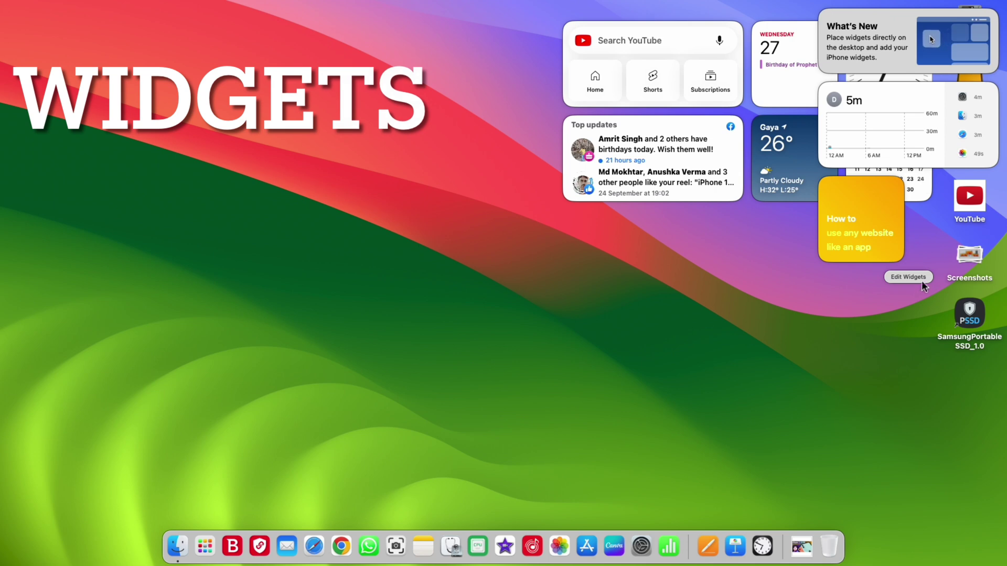
left_click(908, 277)
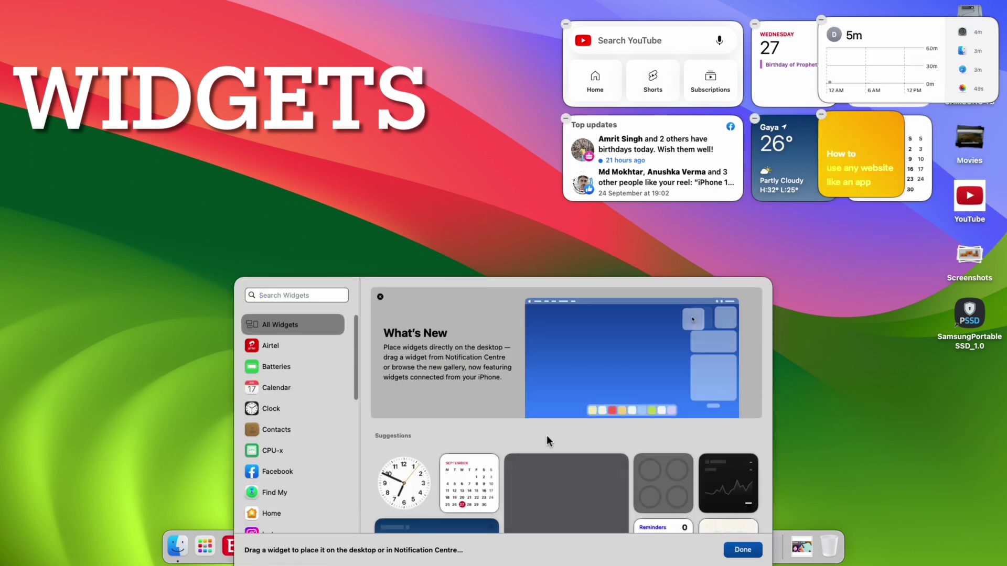
scroll(474, 437, "down", 5)
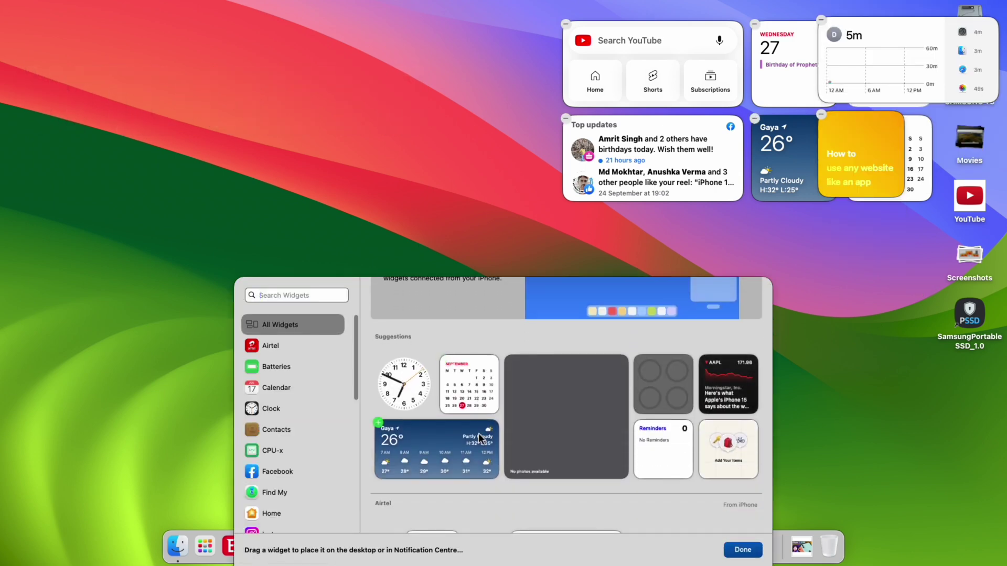
scroll(479, 435, "down", 10)
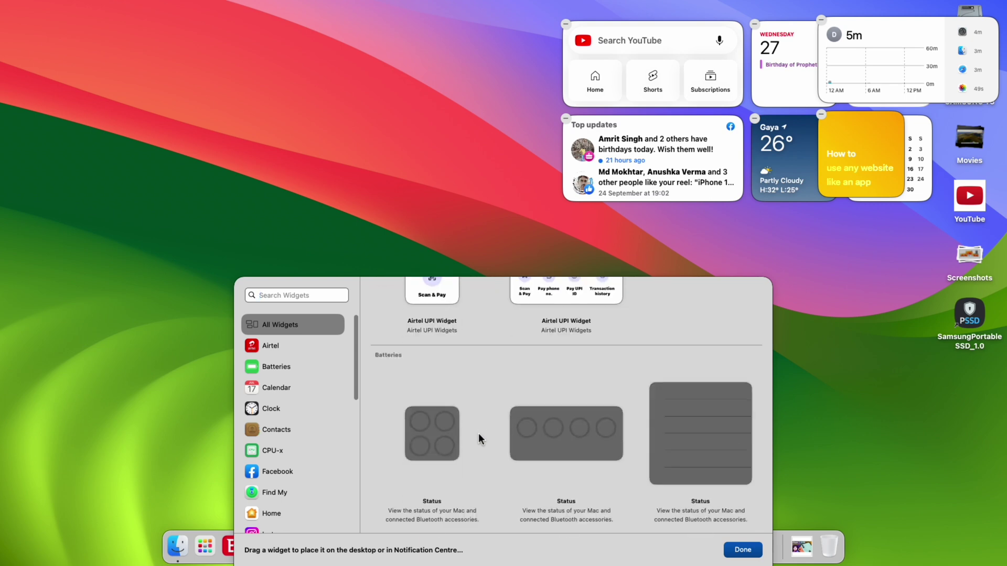
left_click(821, 115)
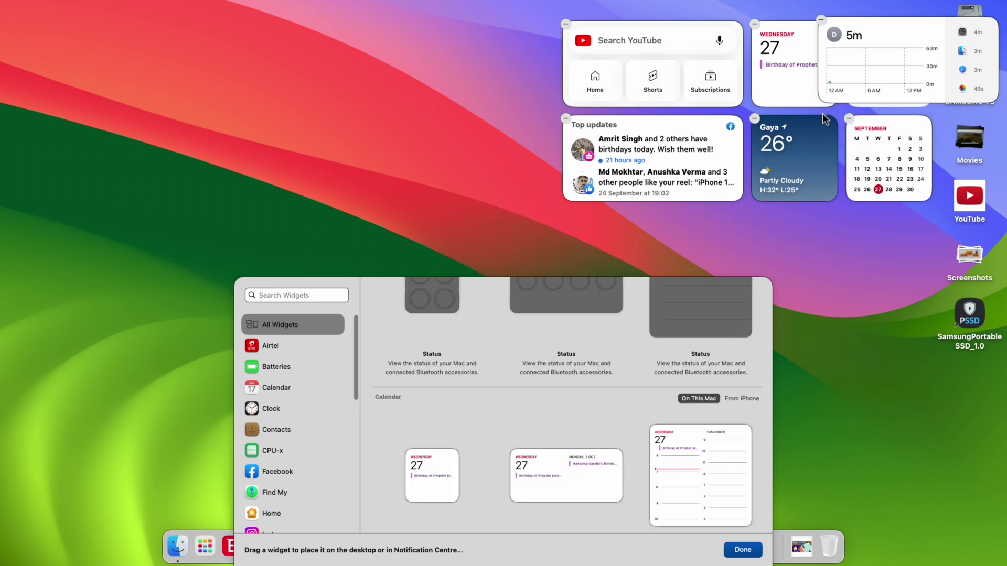
Add the suggested analogue clock and Reminders widgets to the desktop, stacked beside the YouTube and Facebook widgets
scroll(529, 430, "down", 10)
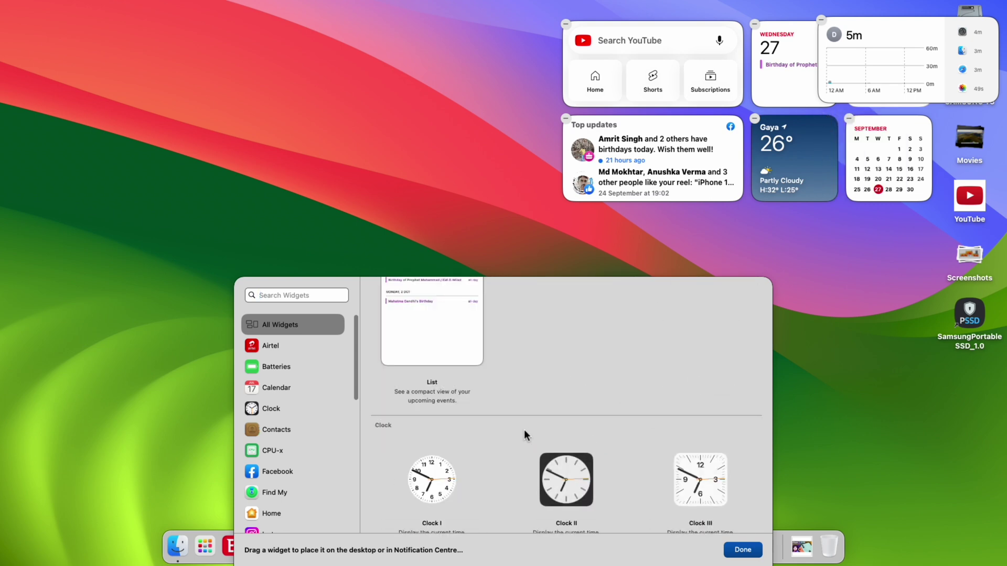
scroll(479, 444, "down", 10)
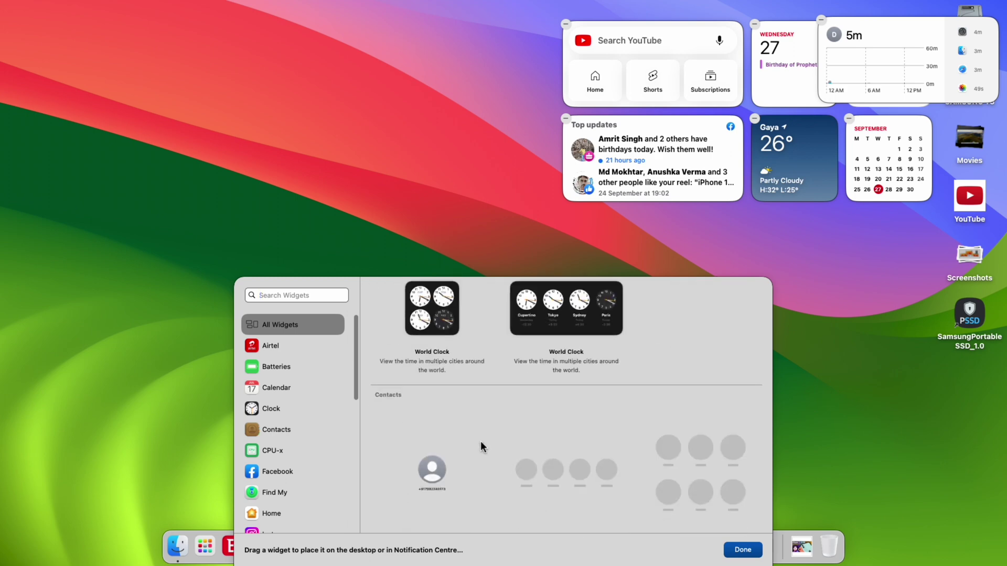
scroll(482, 439, "up", 15)
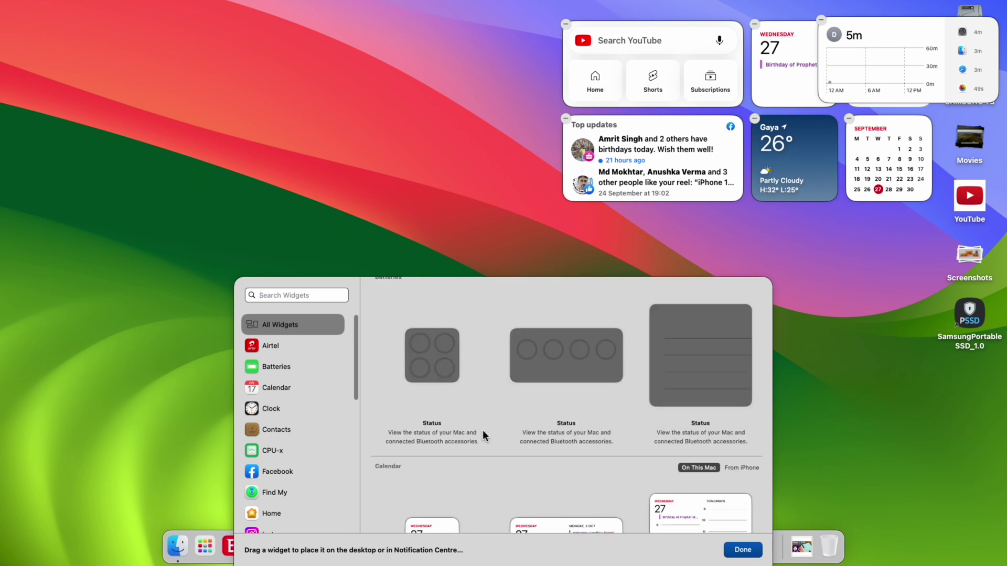
scroll(481, 427, "down", 3)
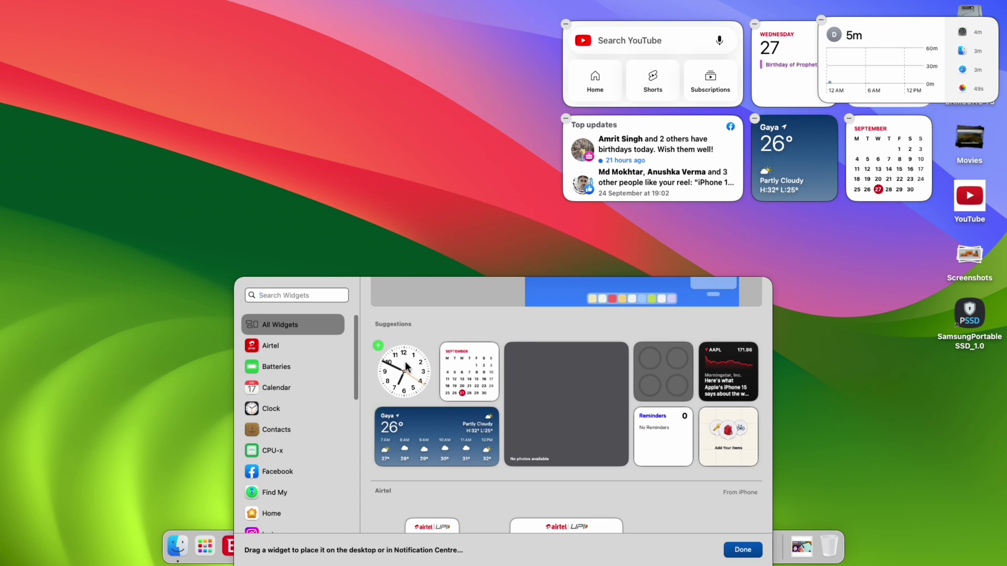
left_click_drag(380, 344, 493, 96)
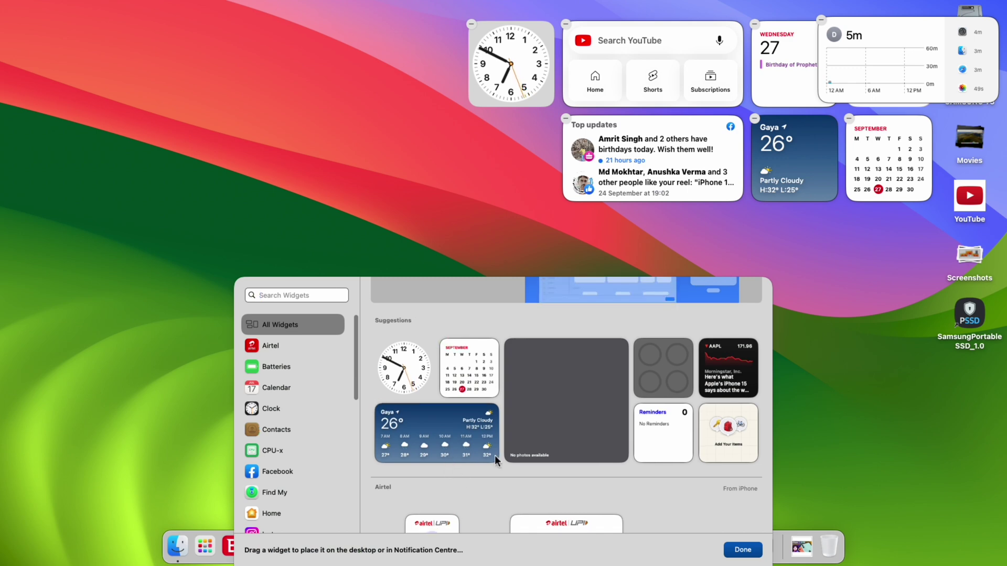
scroll(580, 427, "down", 1)
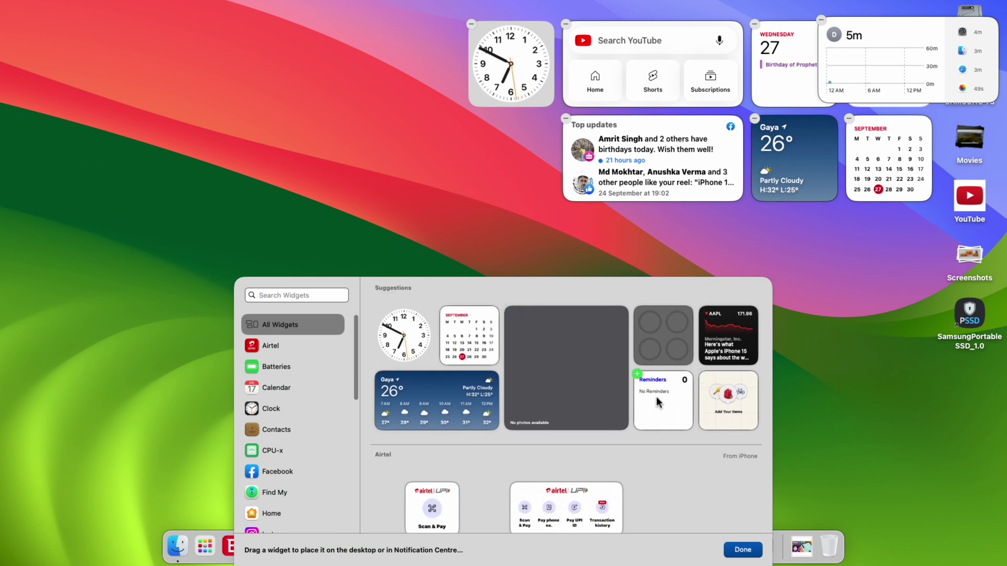
left_click_drag(656, 397, 511, 167)
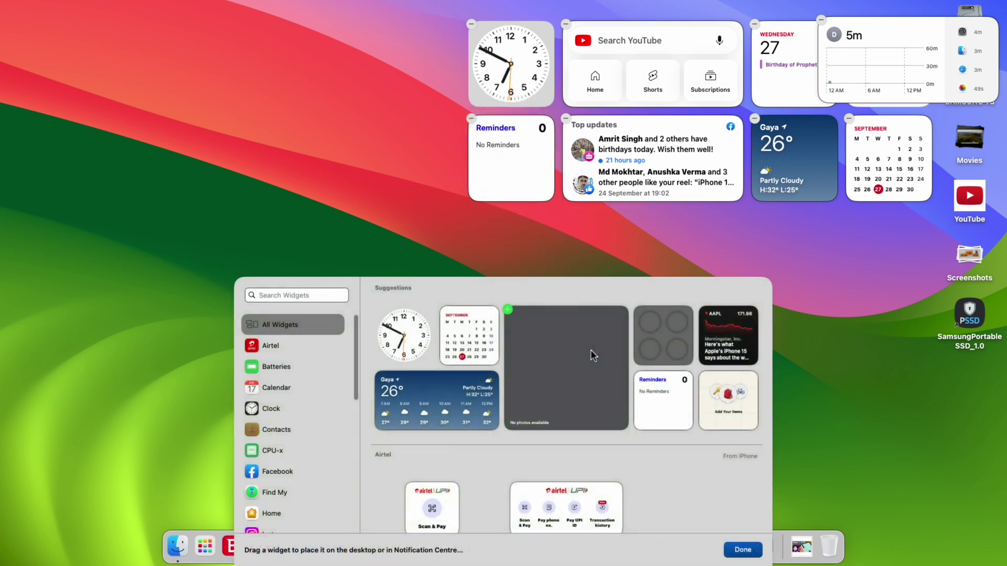
Browse the widgets offered by individual apps, including Clock, Facebook, Instagram, Safari and Shortcuts
left_click(285, 408)
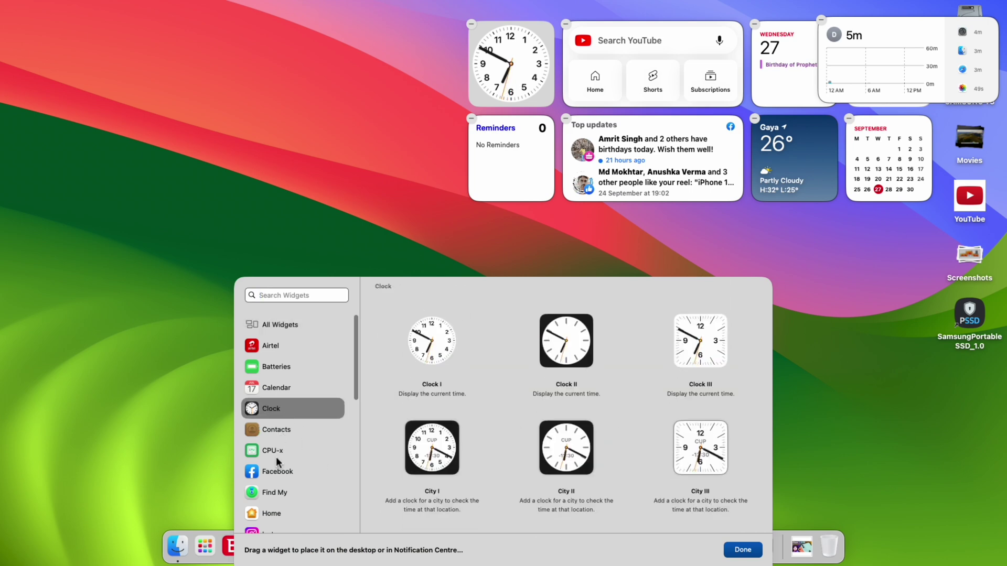
left_click(276, 457)
left_click(275, 476)
scroll(292, 485, "down", 5)
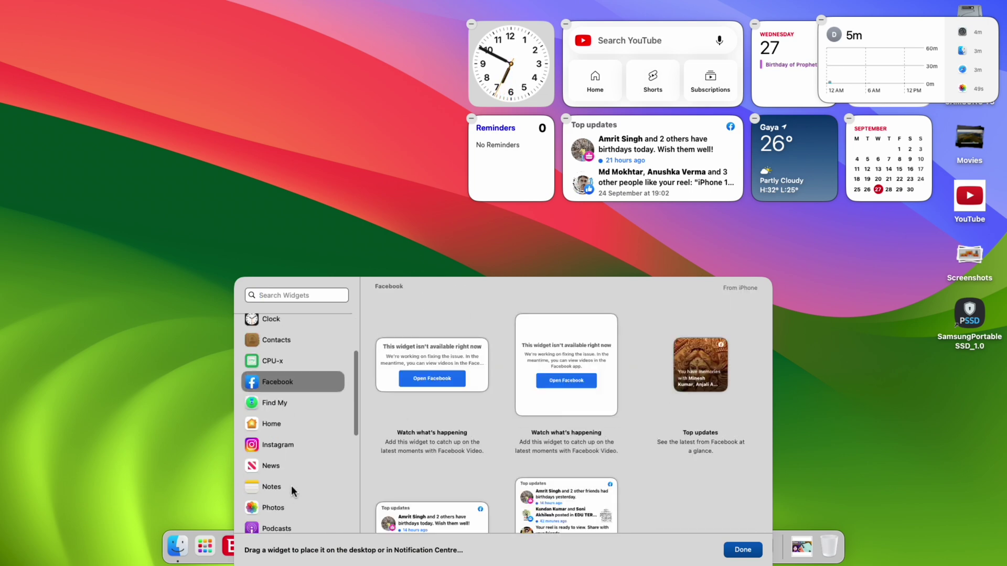
left_click(273, 399)
scroll(288, 480, "down", 2)
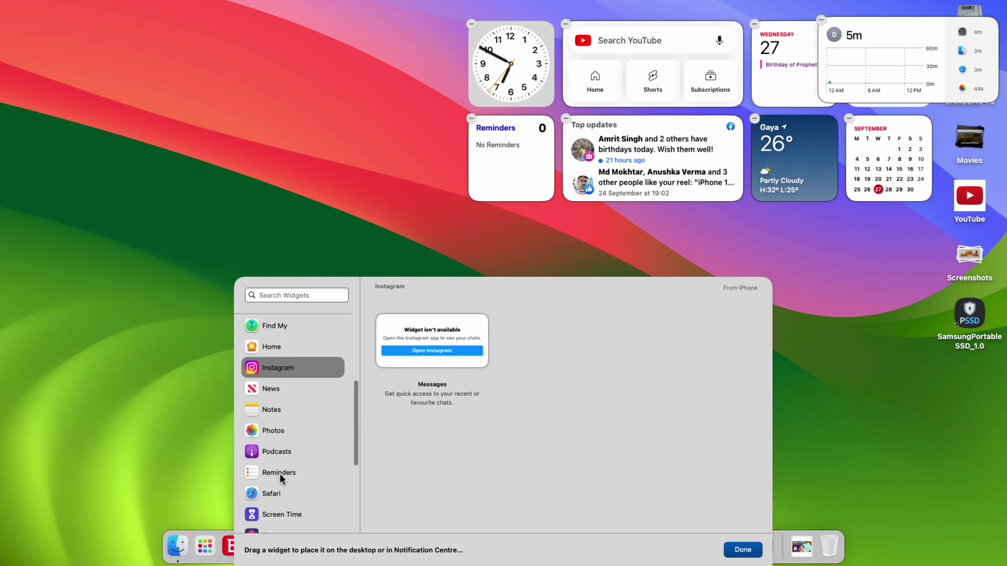
left_click(279, 474)
left_click(278, 492)
scroll(279, 498, "down", 3)
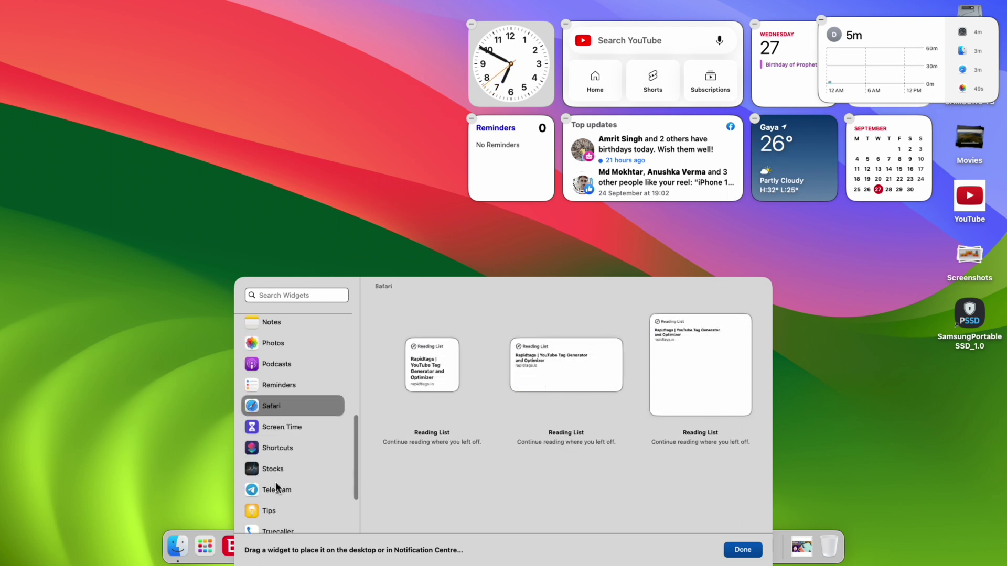
left_click(280, 427)
left_click(287, 449)
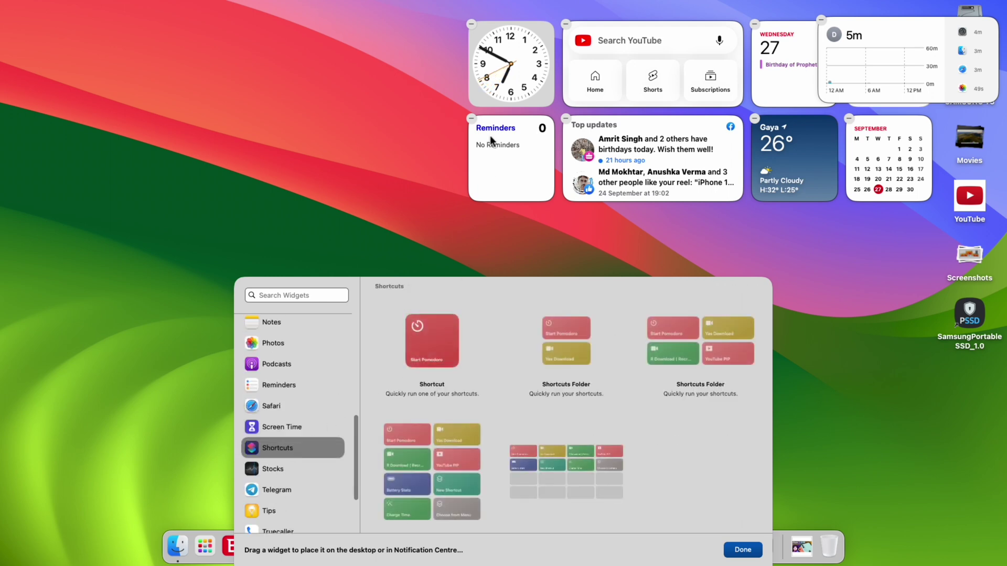
Remove the Reminders widget and the analogue clock above it from the desktop and finish editing widgets
left_click(471, 119)
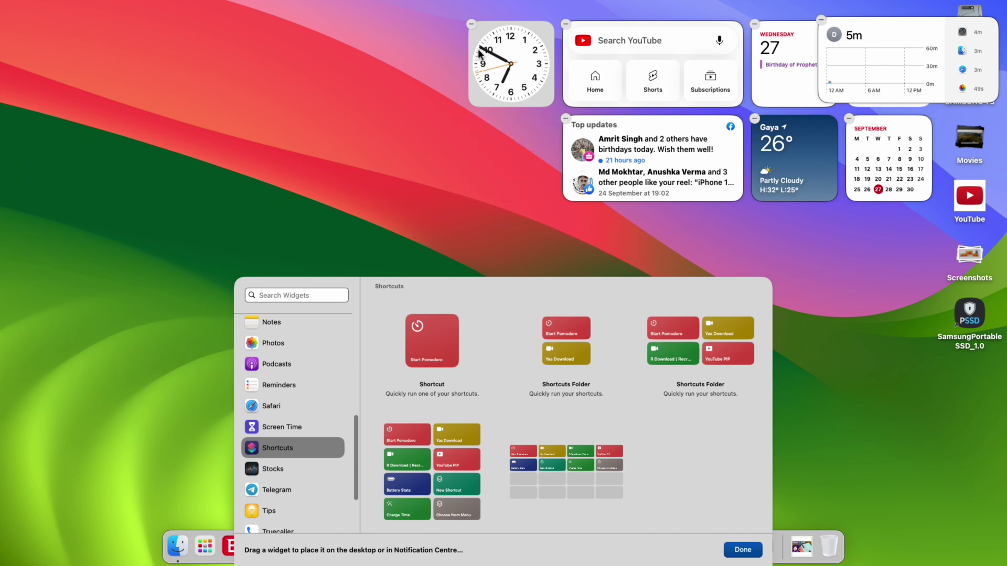
left_click(472, 24)
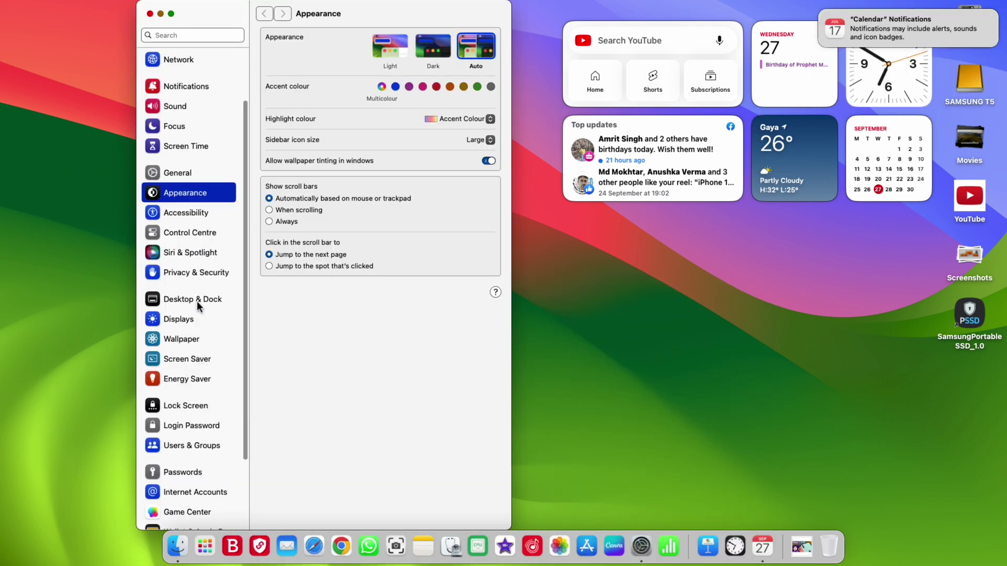
Open the Desktop & Dock settings and set the widget style to Monochrome
left_click(199, 300)
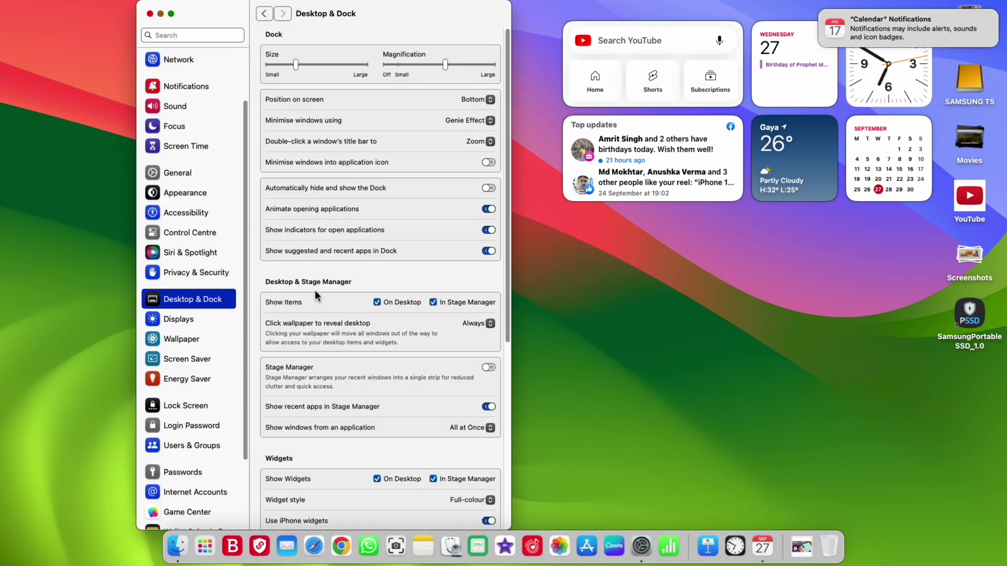
scroll(424, 389, "down", 4)
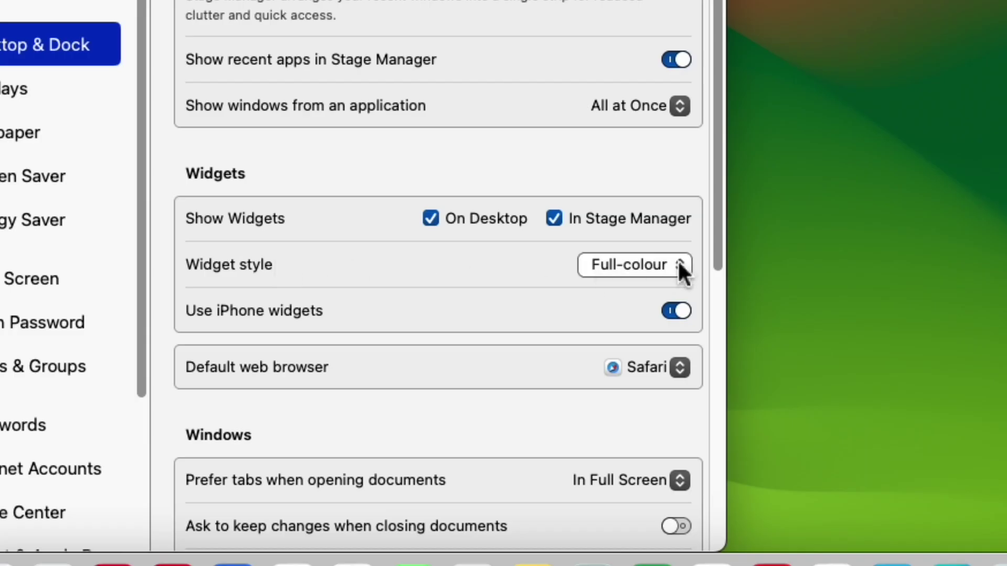
left_click(489, 398)
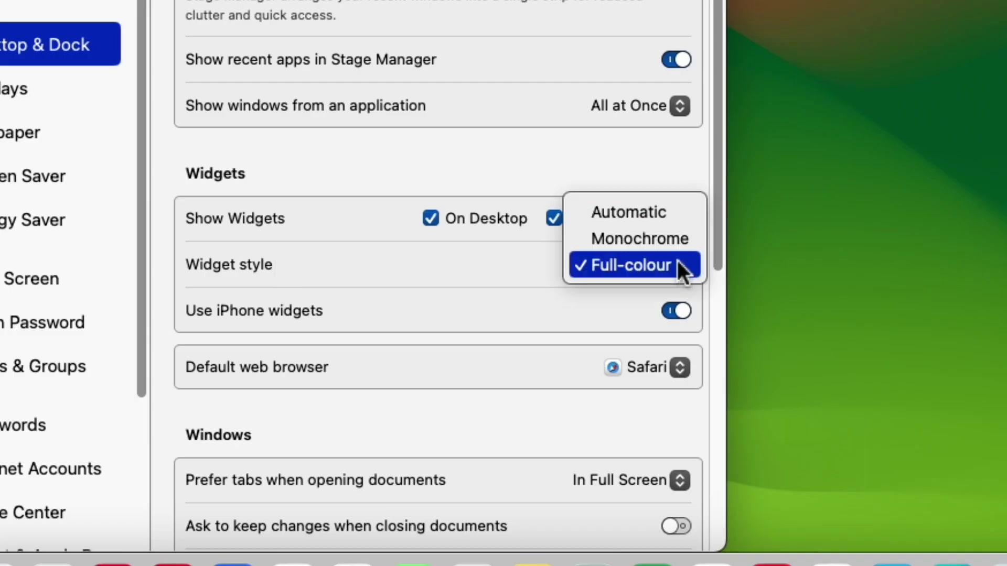
left_click(647, 242)
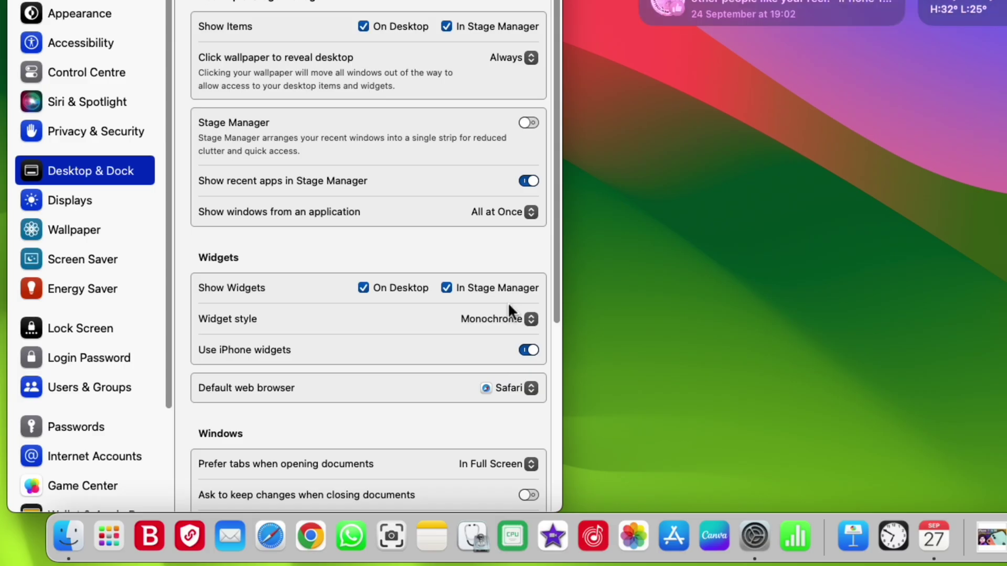
Try the Automatic widget style, then set the style back to Full-colour
left_click(524, 321)
left_click(517, 302)
left_click(525, 321)
left_click(505, 355)
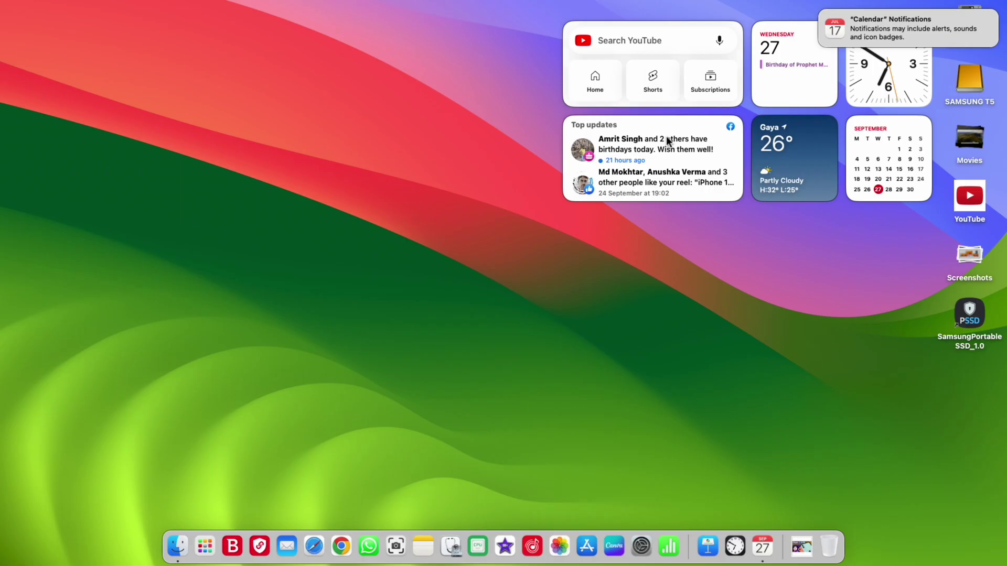
Try repositioning the Facebook and YouTube widgets on the desktop, leaving them in their original layout
mouse_move(656, 155)
left_mouse_down()
mouse_move(252, 55)
mouse_move(315, 102)
mouse_move(655, 154)
left_mouse_up()
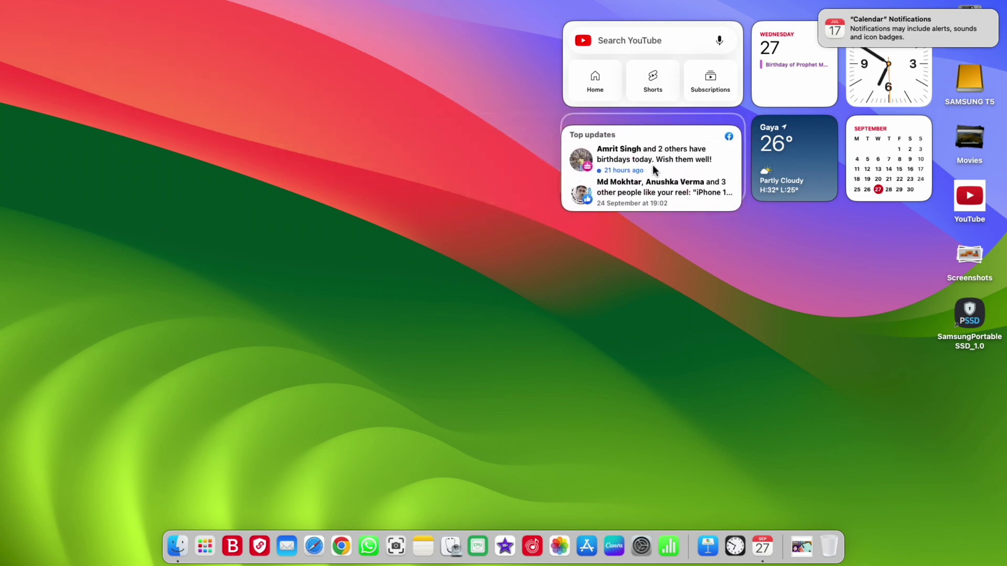
left_click_drag(649, 83, 650, 55)
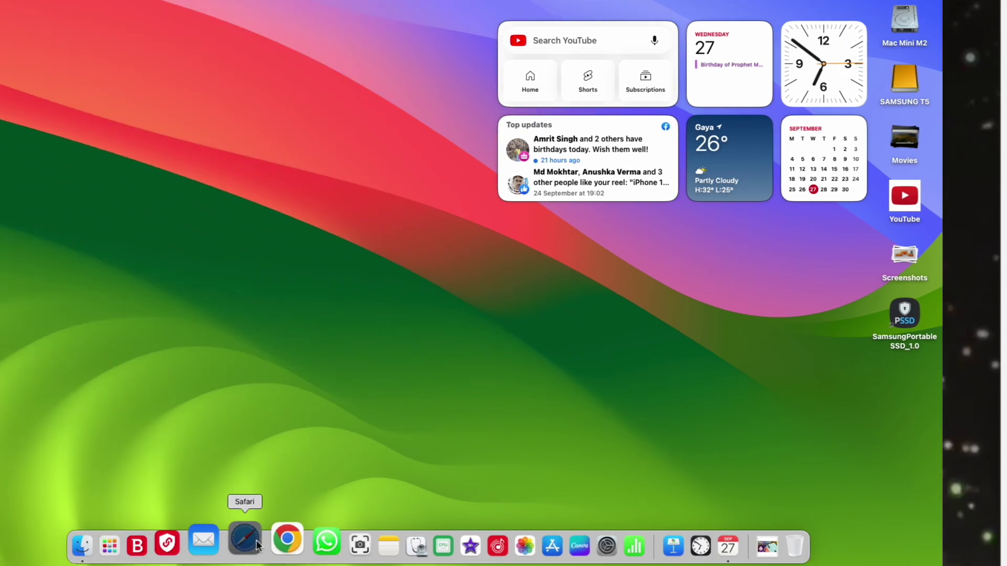
Switch to Safari and open the Profiles section of its settings
left_click(243, 540)
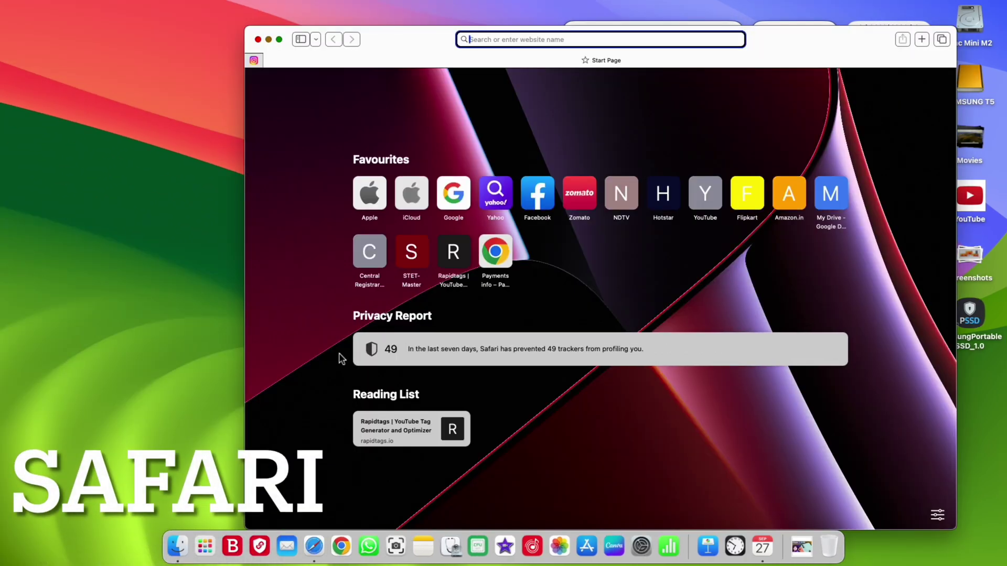
left_click(38, 5)
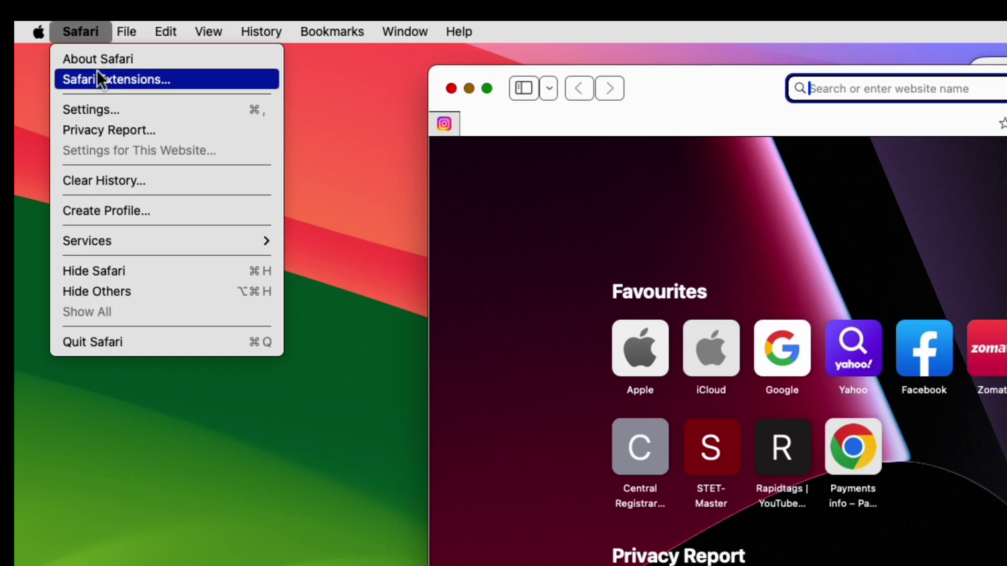
left_click(108, 110)
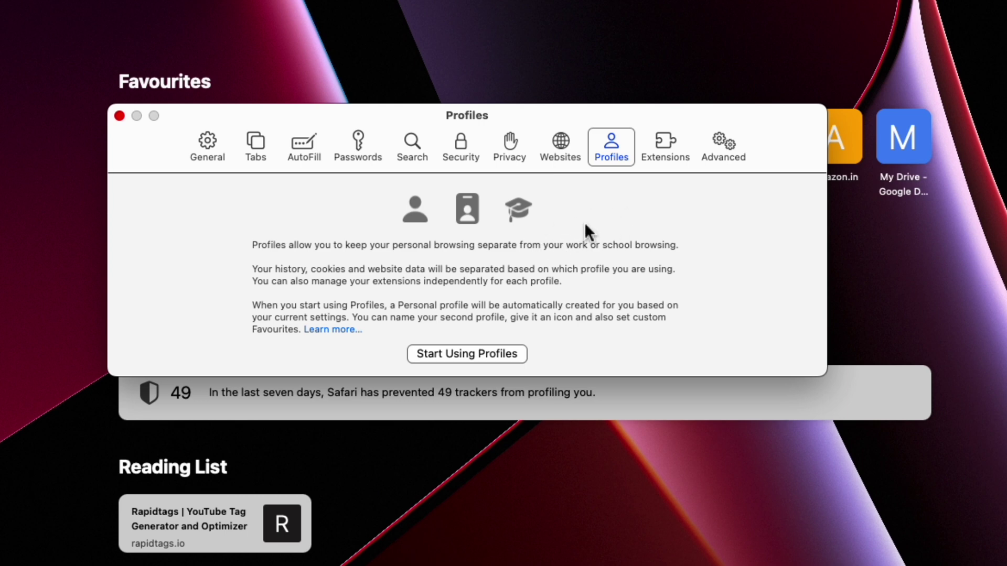
Start a new Safari profile, try the graduation cap, briefcase, hammer and building symbols, view more symbols, reselect the ID badge and cancel
left_click(467, 354)
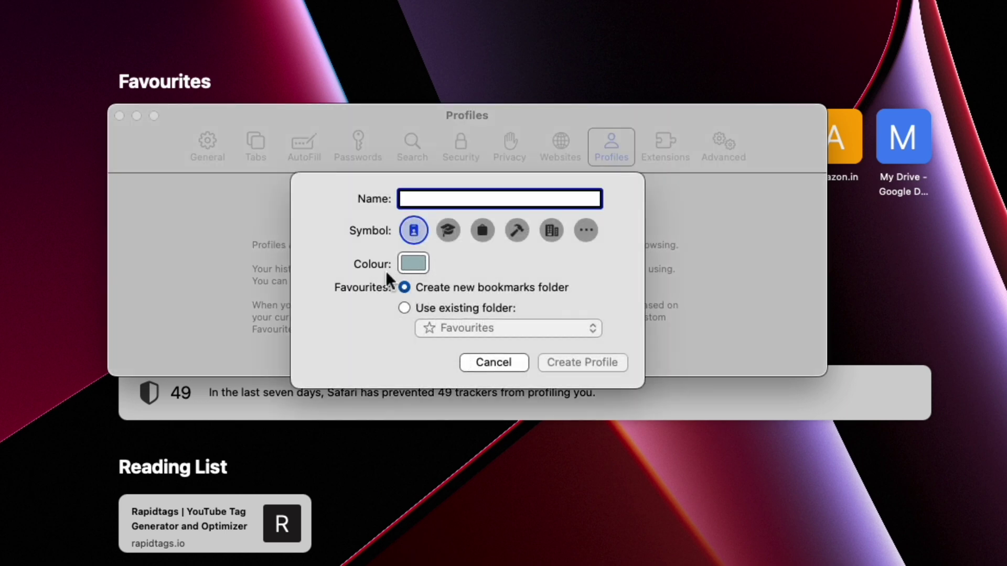
left_click(449, 229)
left_click(483, 231)
left_click(518, 231)
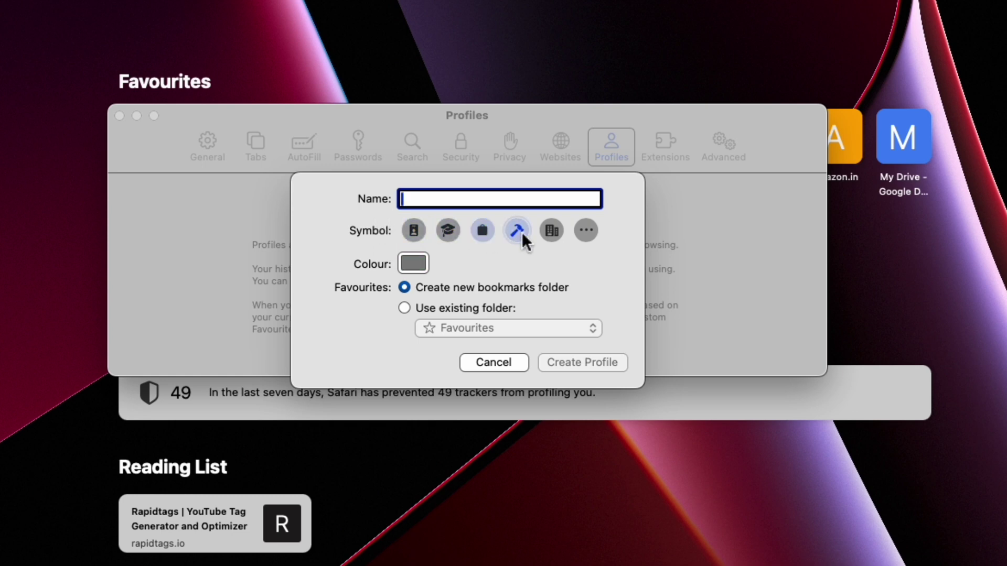
left_click(553, 231)
left_click(587, 230)
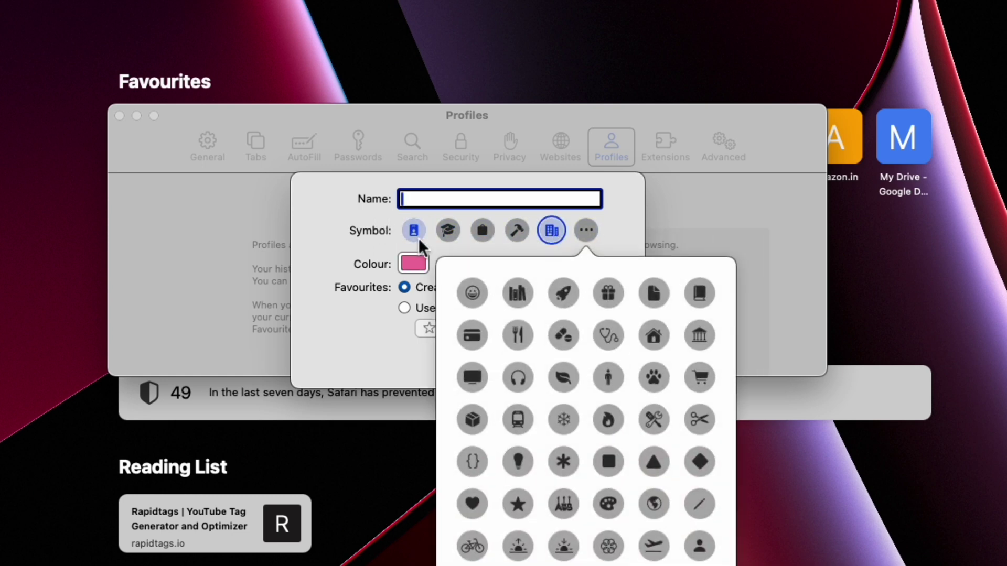
left_click(414, 231)
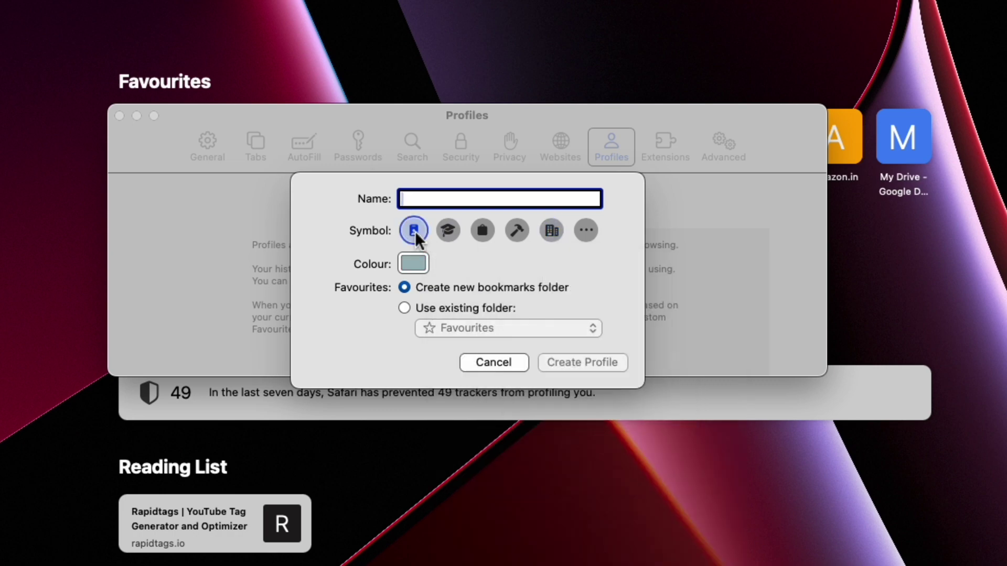
left_click(487, 365)
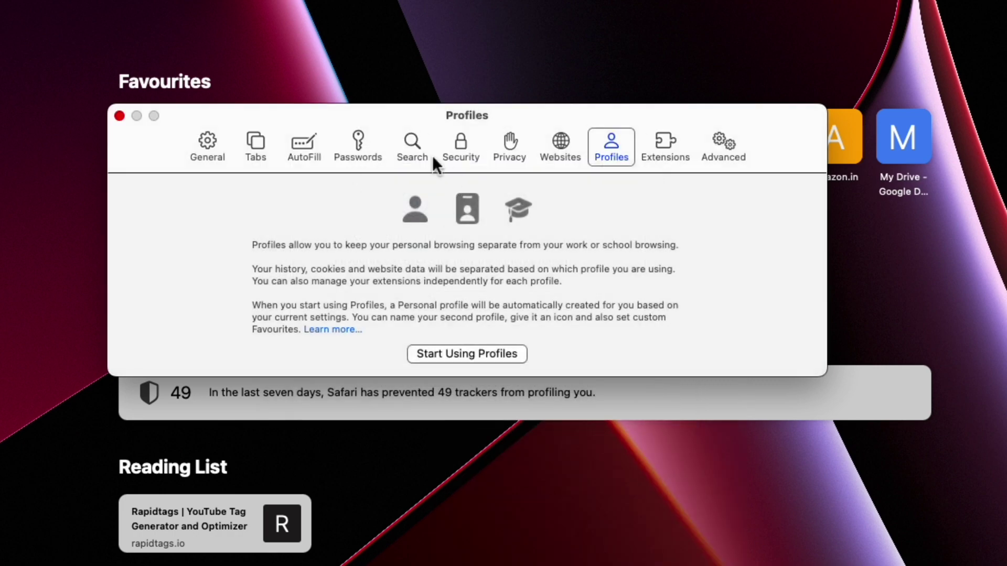
In Safari's Advanced settings, apply advanced tracking and fingerprinting protection in all browsing
left_click(716, 152)
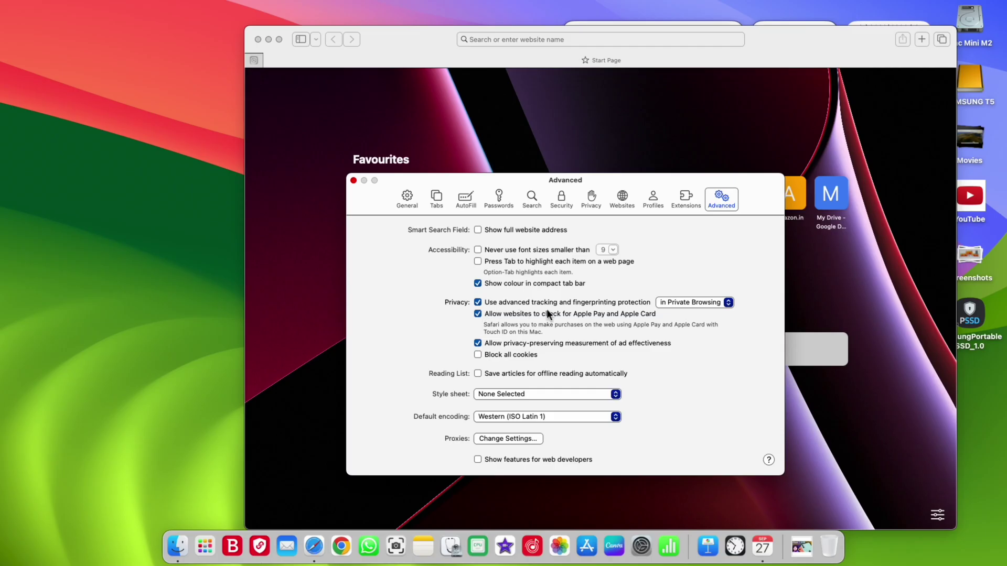
left_click(729, 303)
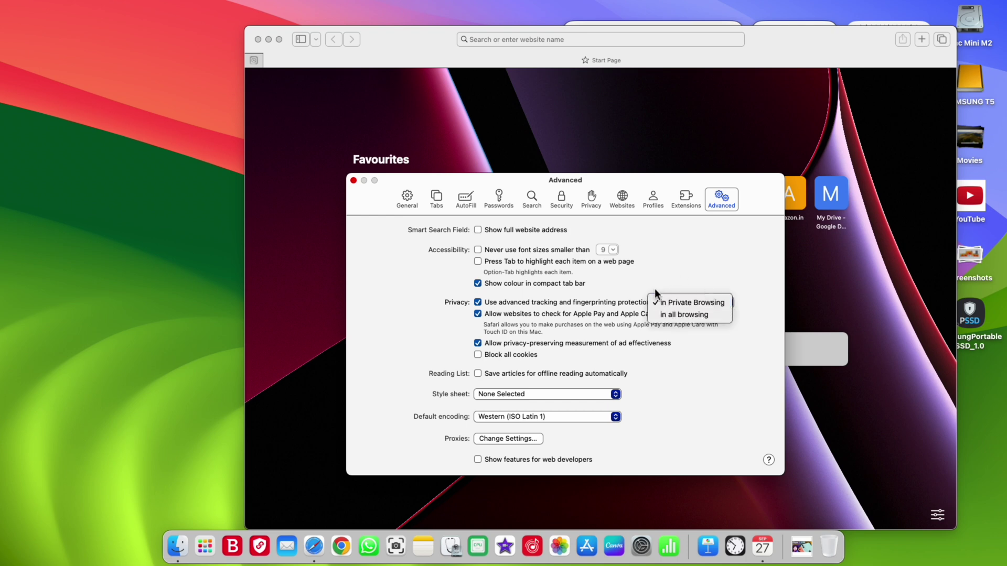
left_click(678, 314)
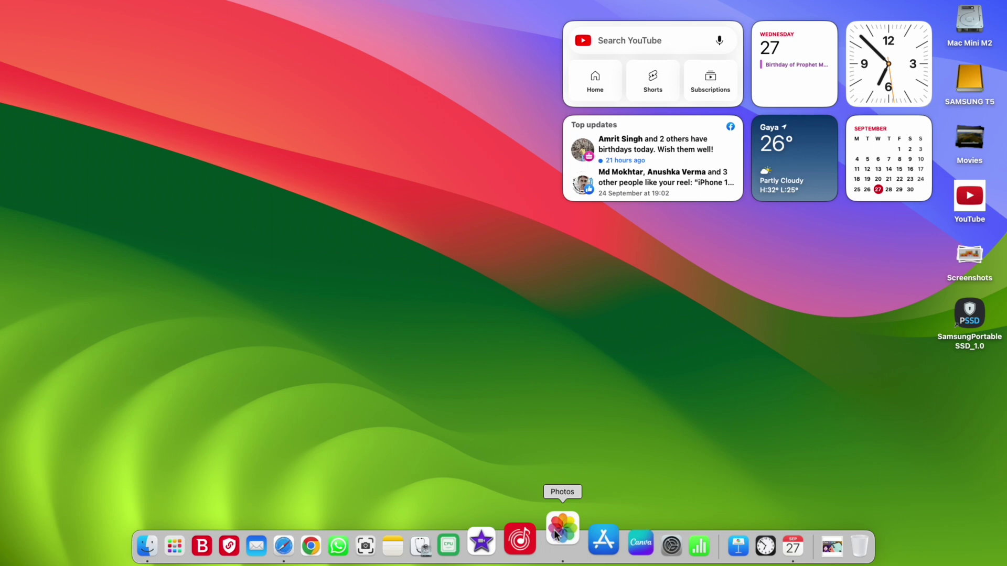
Switch to Photos, view the info of the second photo in the library, then close the info window
left_click(560, 546)
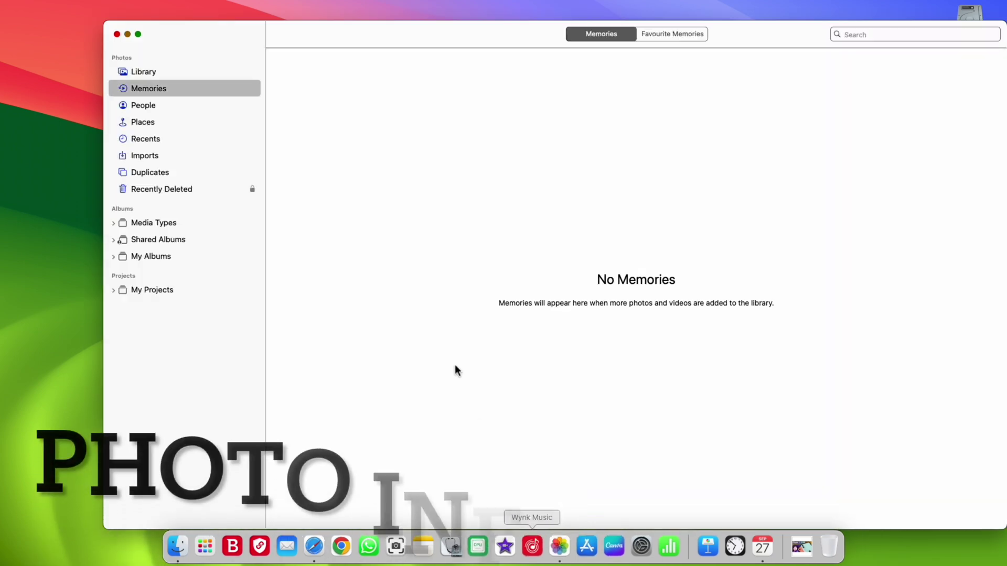
left_click(145, 70)
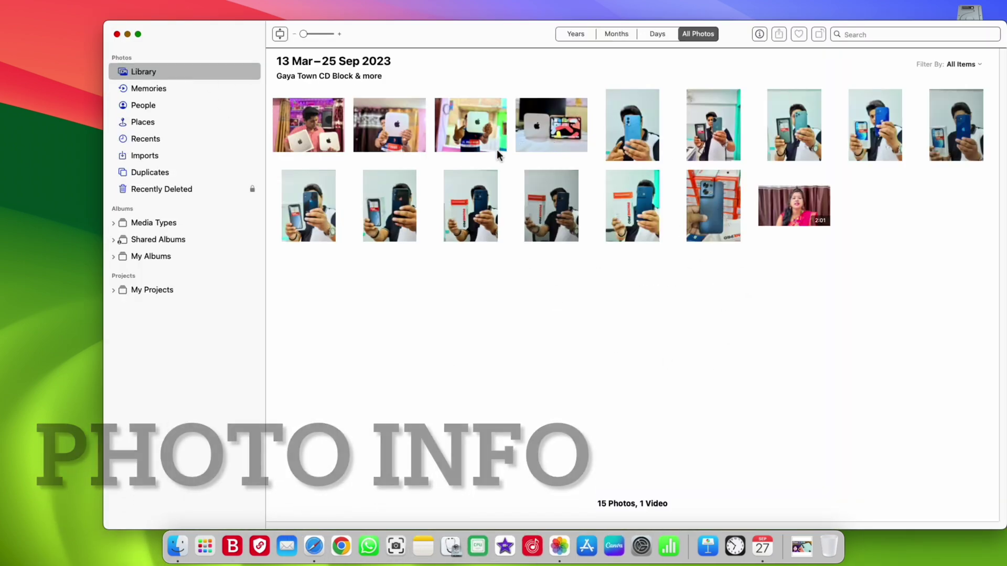
left_click(388, 128)
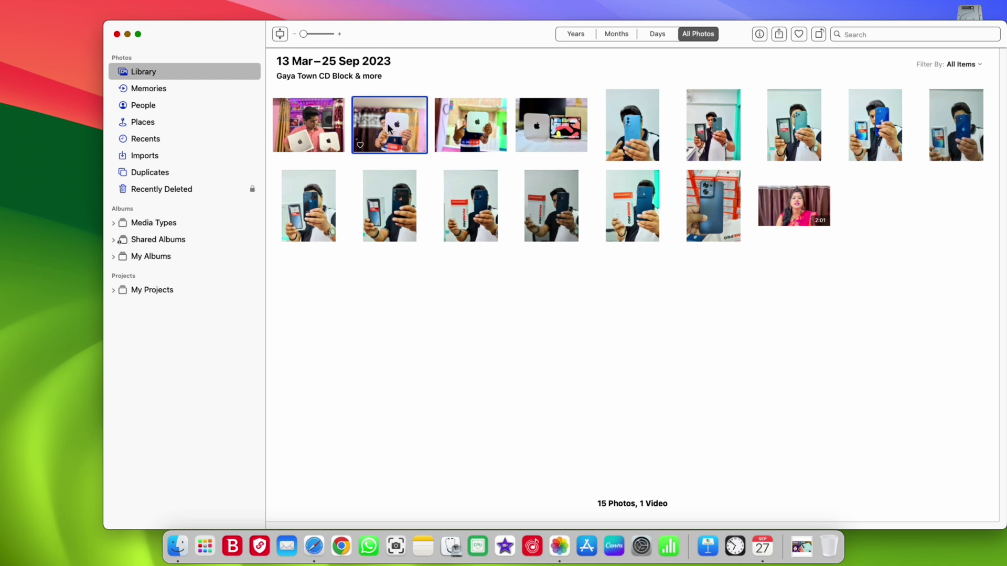
right_click(388, 125)
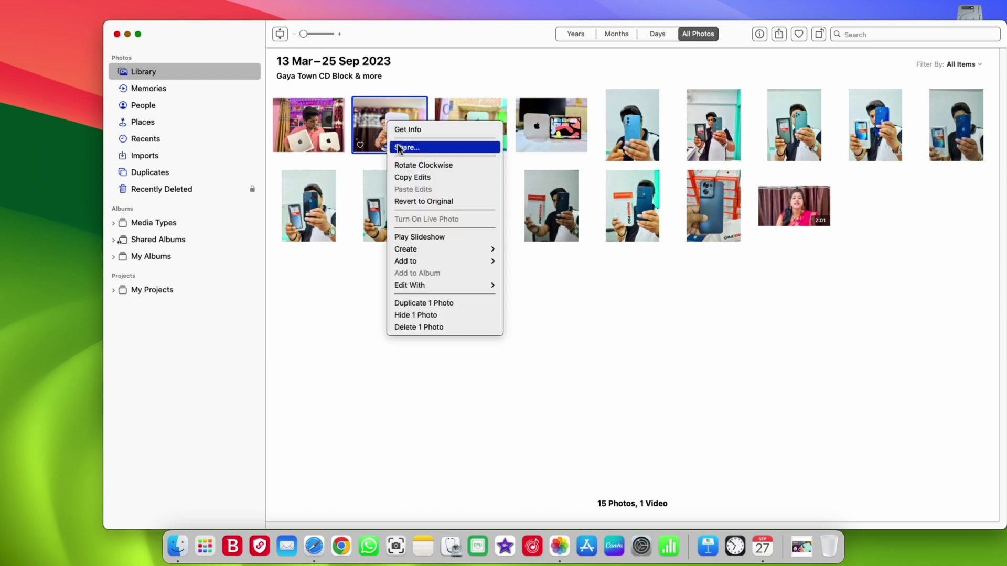
left_click(411, 131)
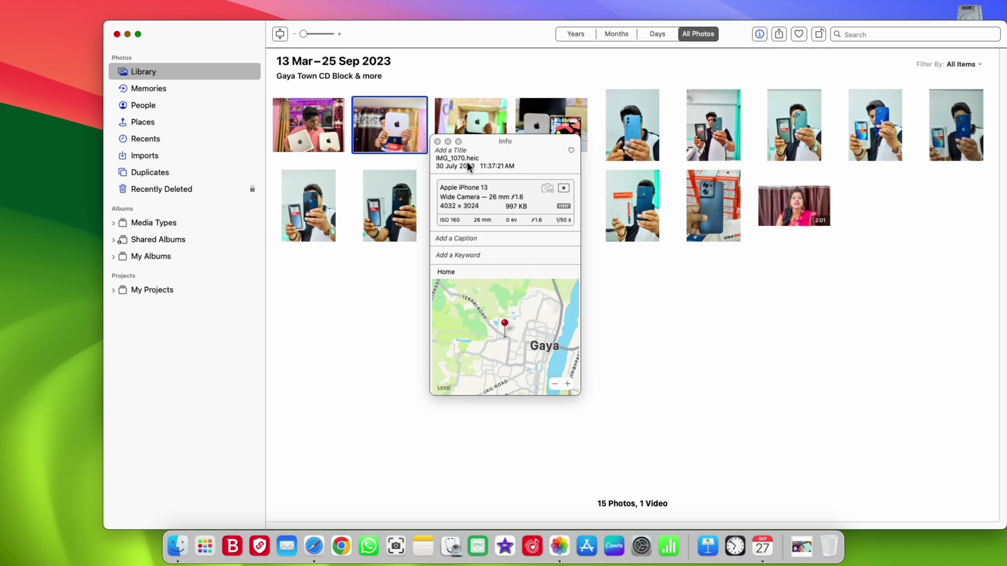
left_click(438, 142)
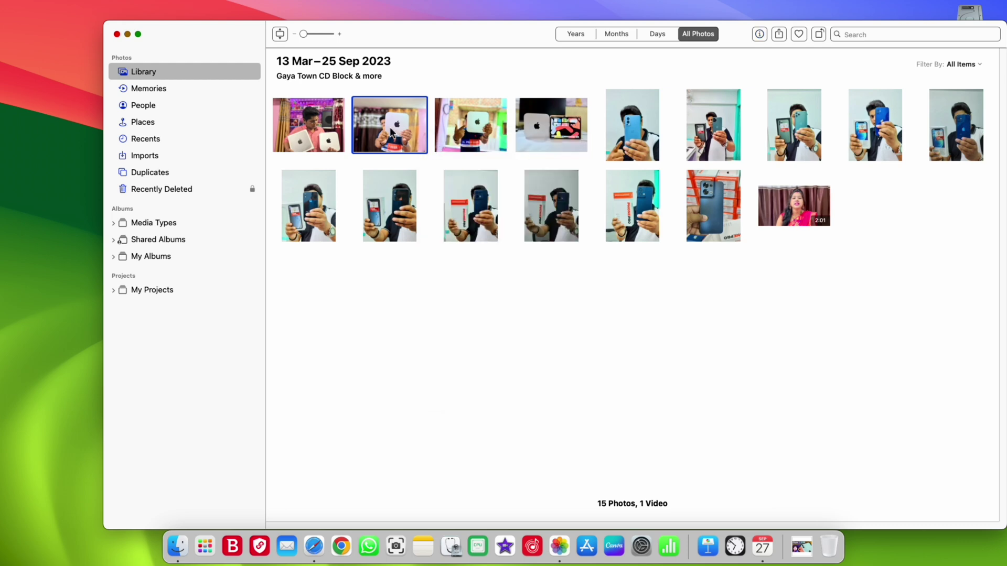
Open the second library photo at full size and examine its camera, caption, faces and location info
double_click(391, 133)
key("super+i")
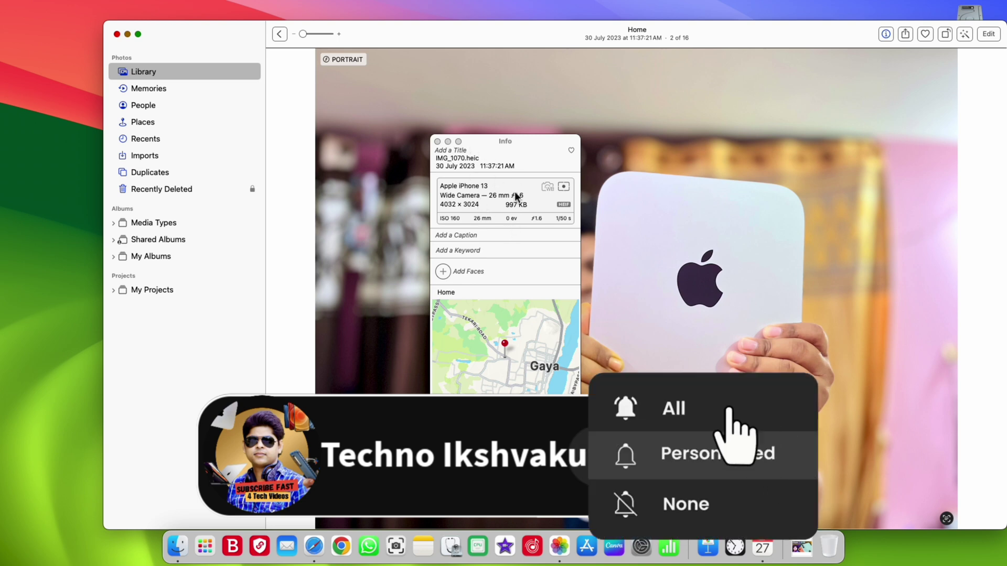
scroll(528, 340, "down", 3)
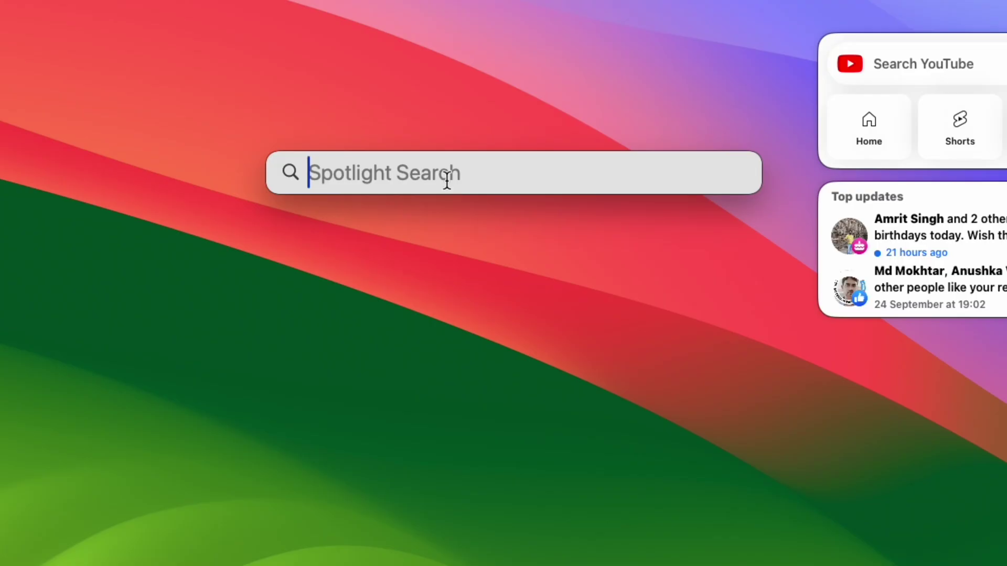
Enter "SUBSCRIBE FOR MORE VIDEO" in capitals in Spotlight Search, then delete its last two characters
type("S")
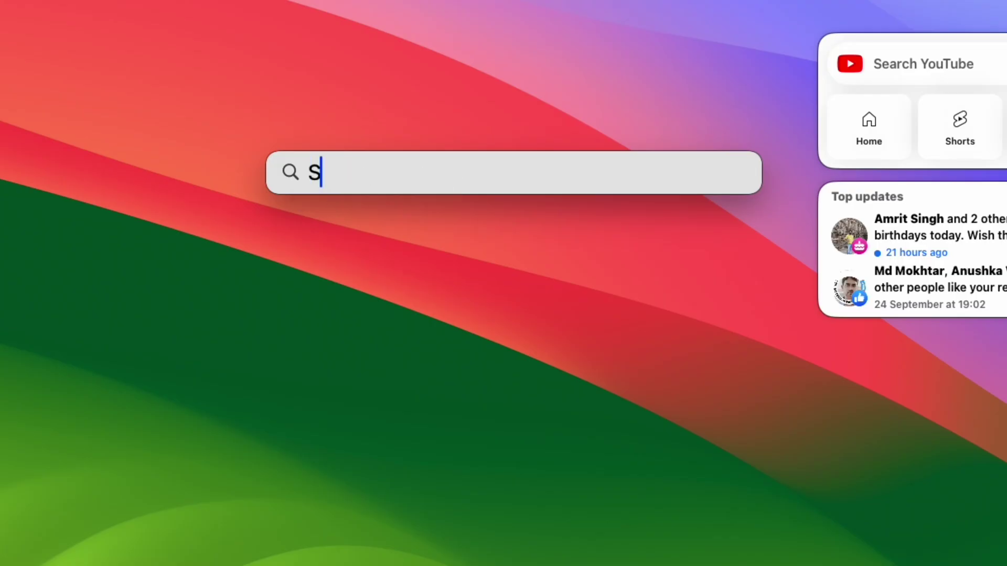
type("UBSCR")
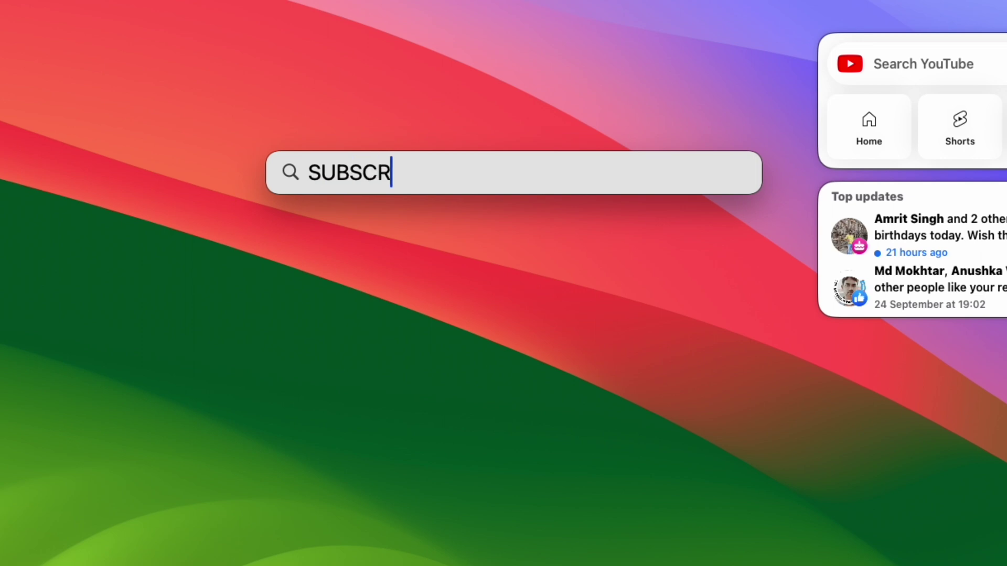
type("IBE F")
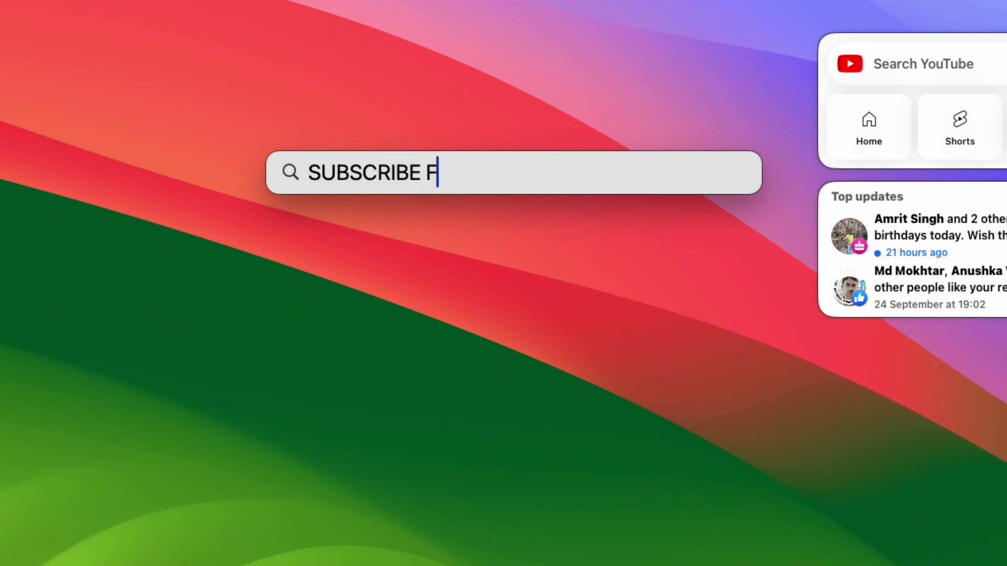
type("OR MORE VID")
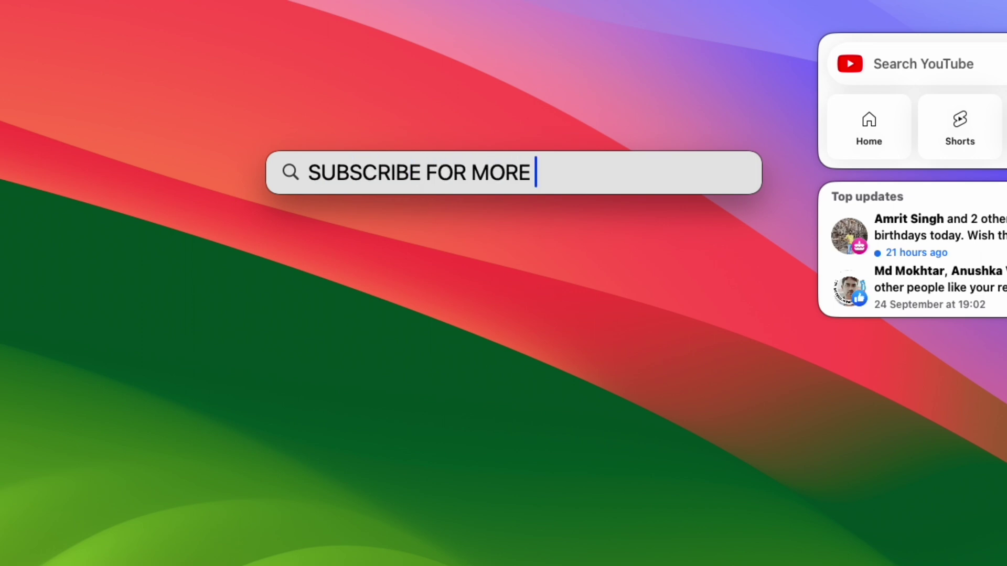
type("EO")
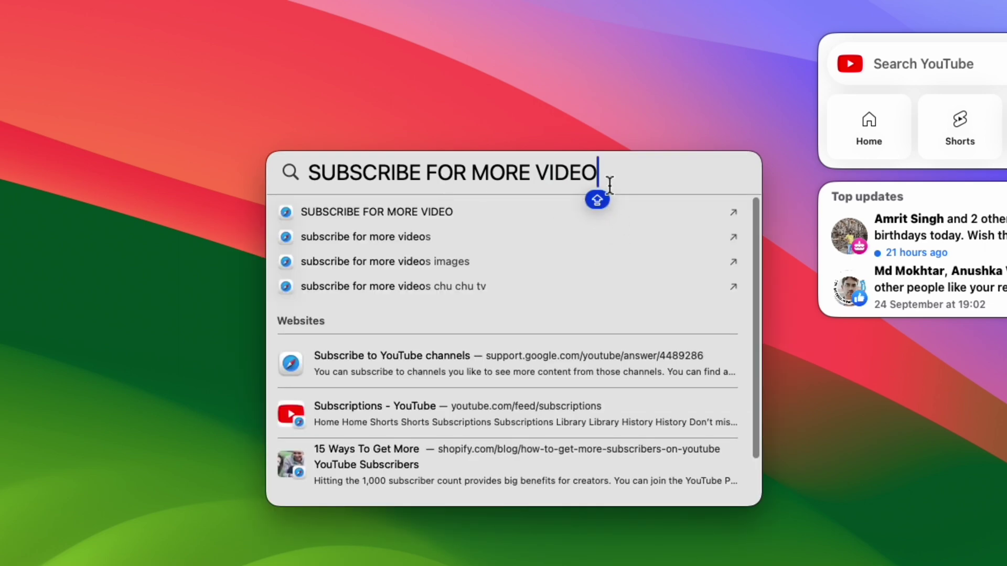
key("BackSpace")
key("BackSpace")
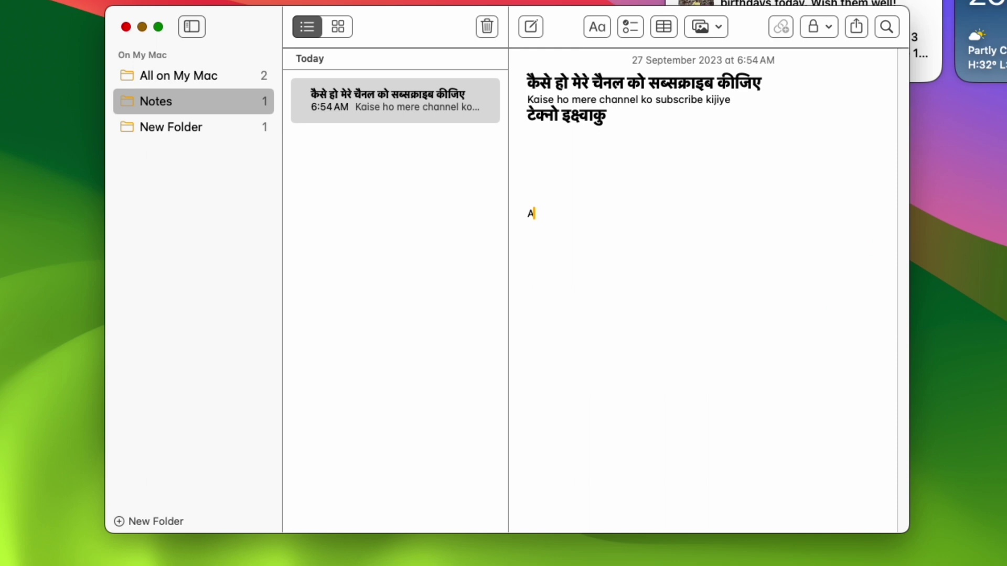
Switch to Notes and add the capitalised text "ADDFHHGJ" below the existing Hindi lines of the note
type("ADDFHHGJ")
key("Caps_Lock")
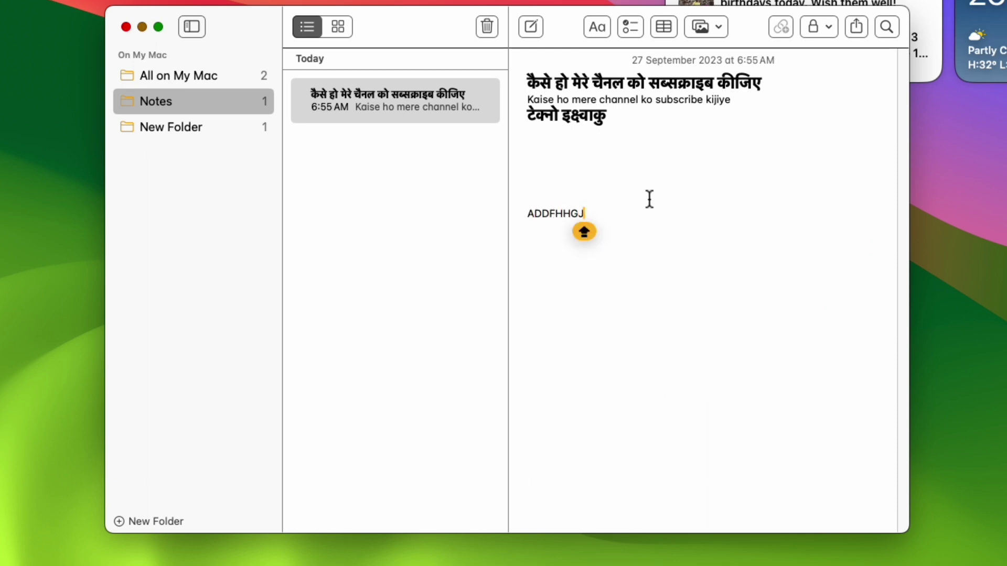
Add "fdsd" after the capitalised text on the last line of the note
type("fdsd")
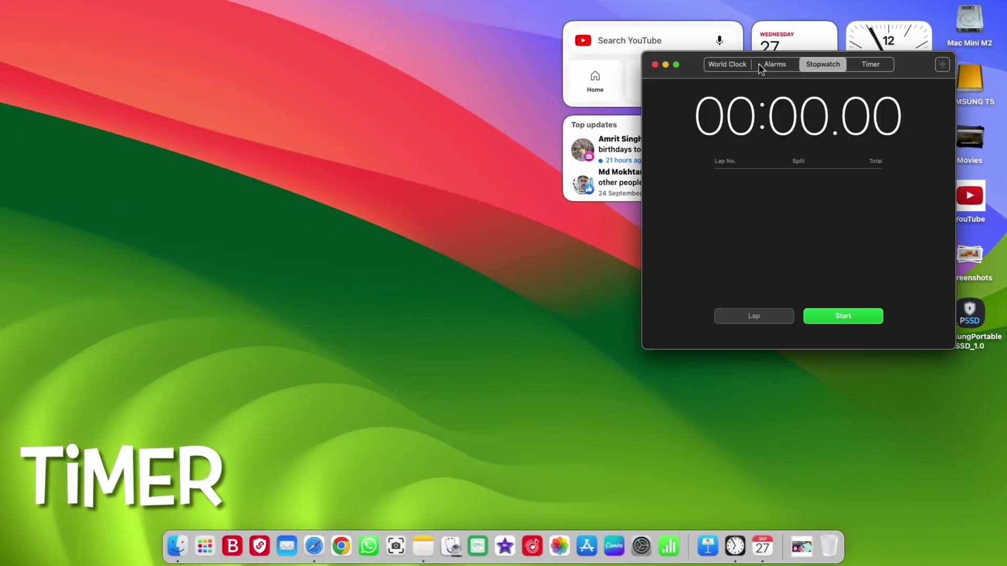
Switch to Clock, move its window clear of the widgets, and look through the alarms, stopwatch, timer and world clock
left_click_drag(686, 67, 230, 75)
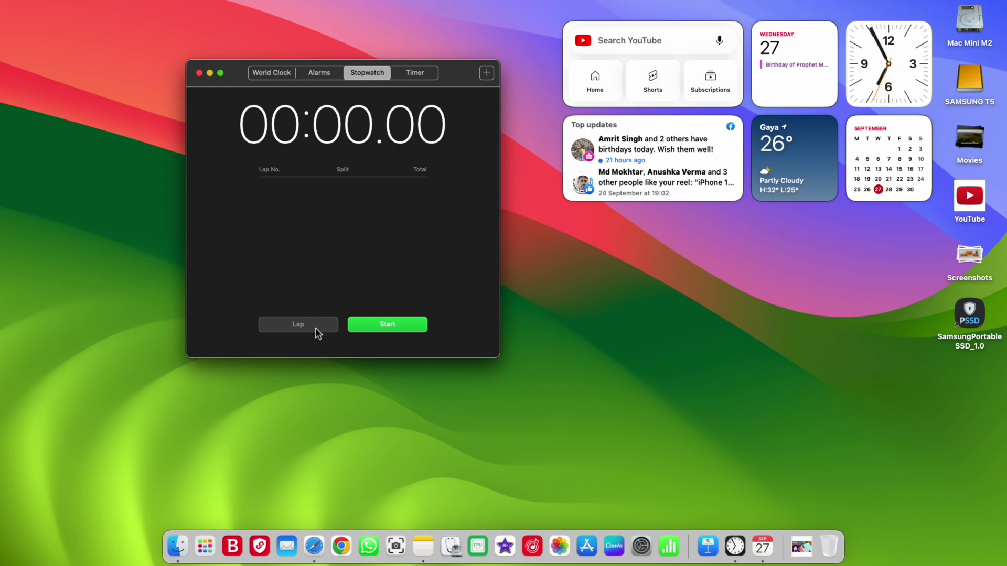
left_click(280, 75)
left_click(321, 74)
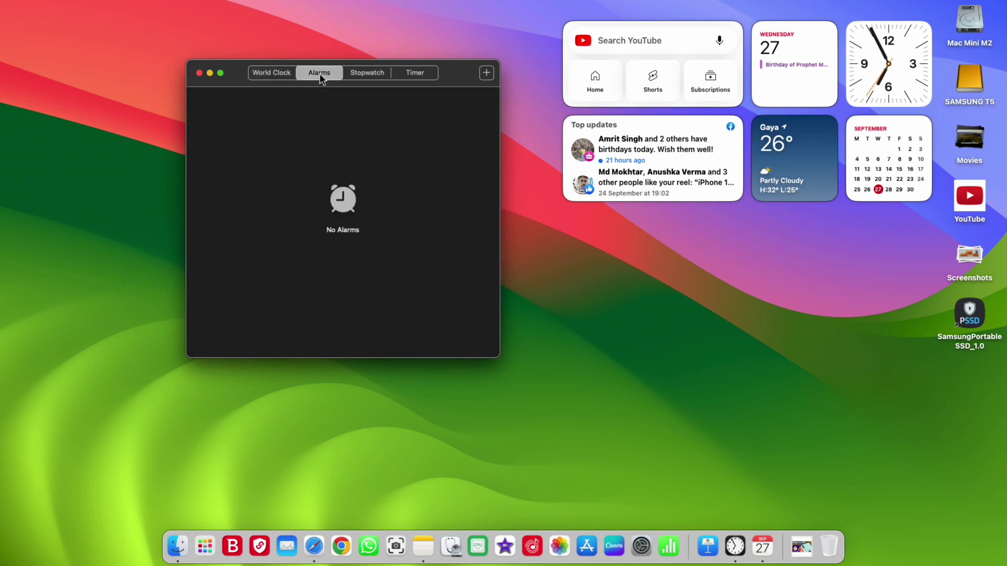
left_click(372, 75)
left_click(435, 76)
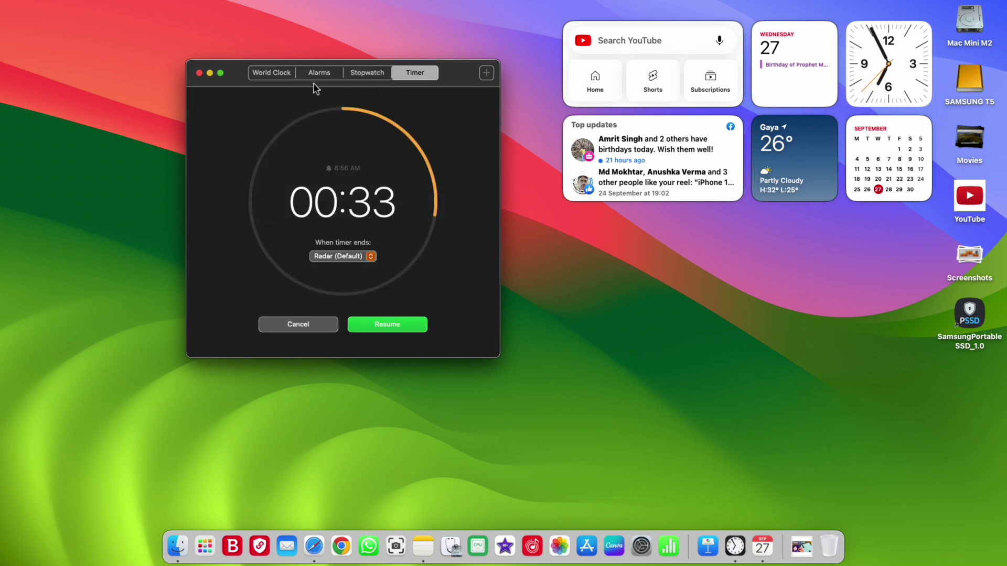
left_click(268, 74)
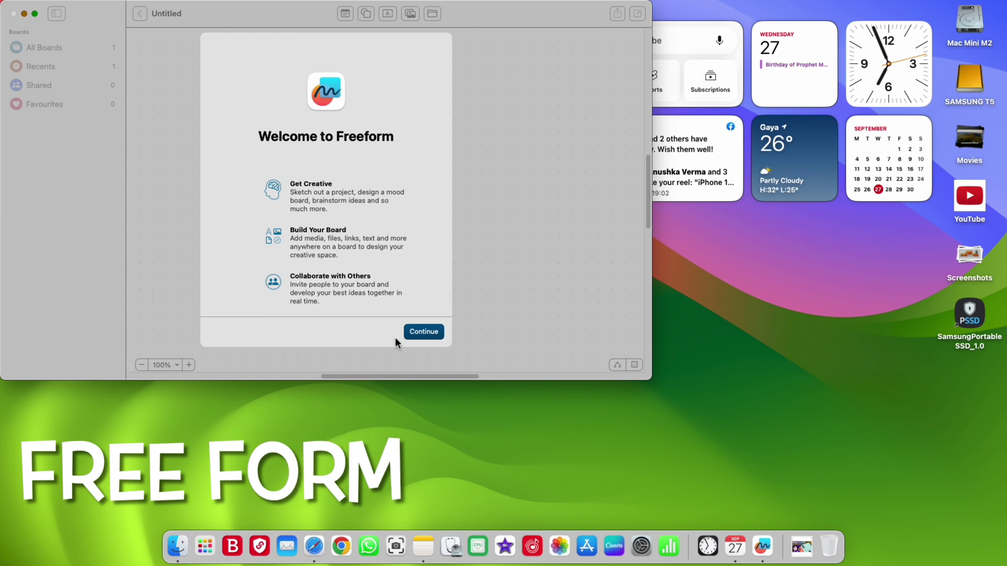
Switch to Freeform, dismiss the welcome screen and move the window toward the middle of the desktop
left_click(419, 332)
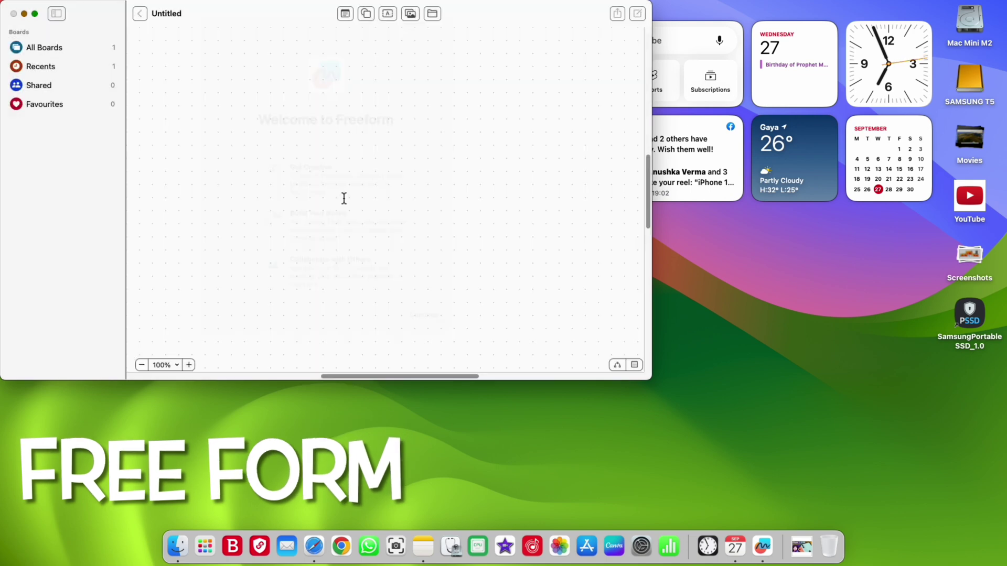
left_click(325, 247)
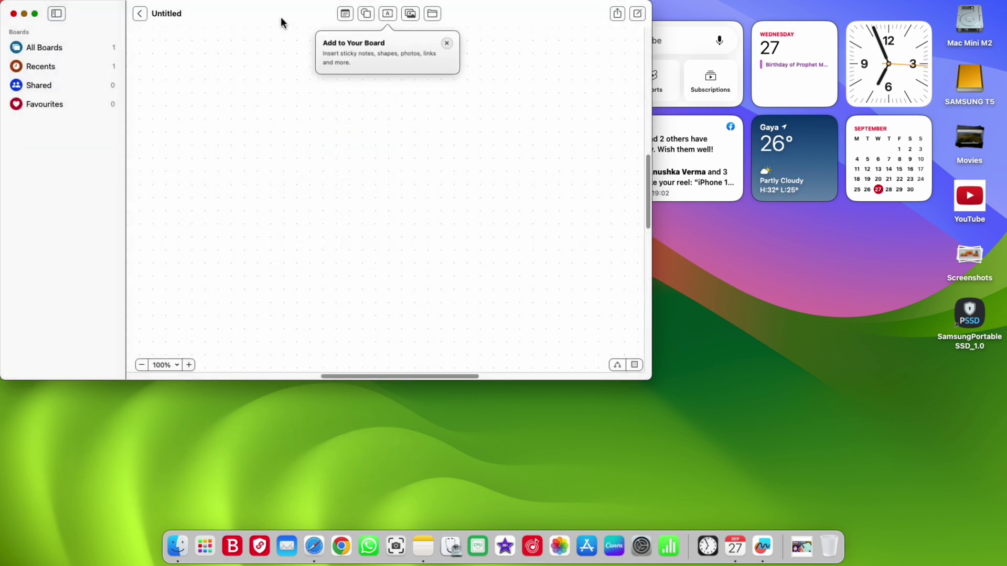
left_click_drag(281, 17, 425, 40)
Look through Freeform's All Boards, Recents, Shared and Favourites collections, then return to All Boards
left_click(194, 72)
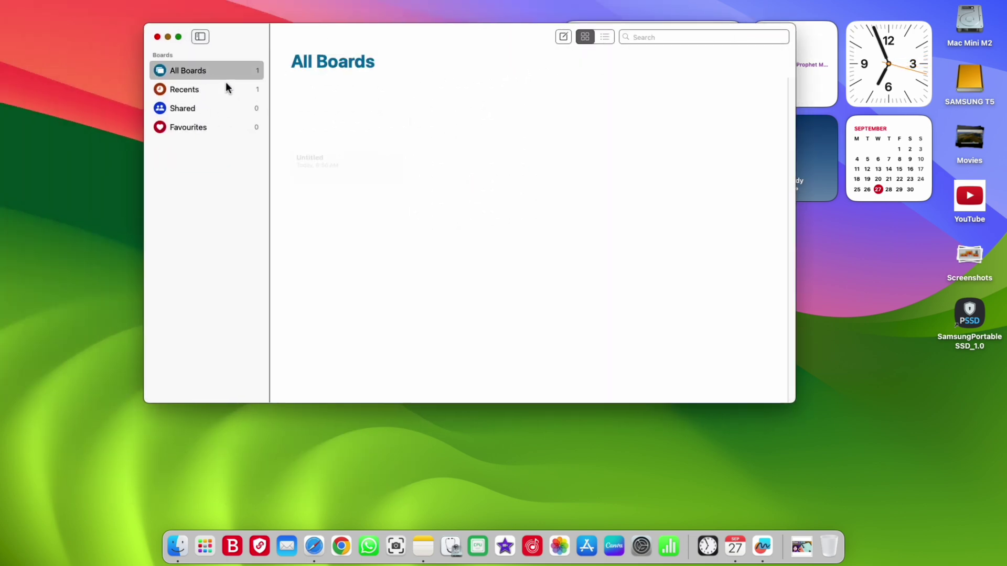
left_click(211, 90)
left_click(207, 107)
left_click(208, 126)
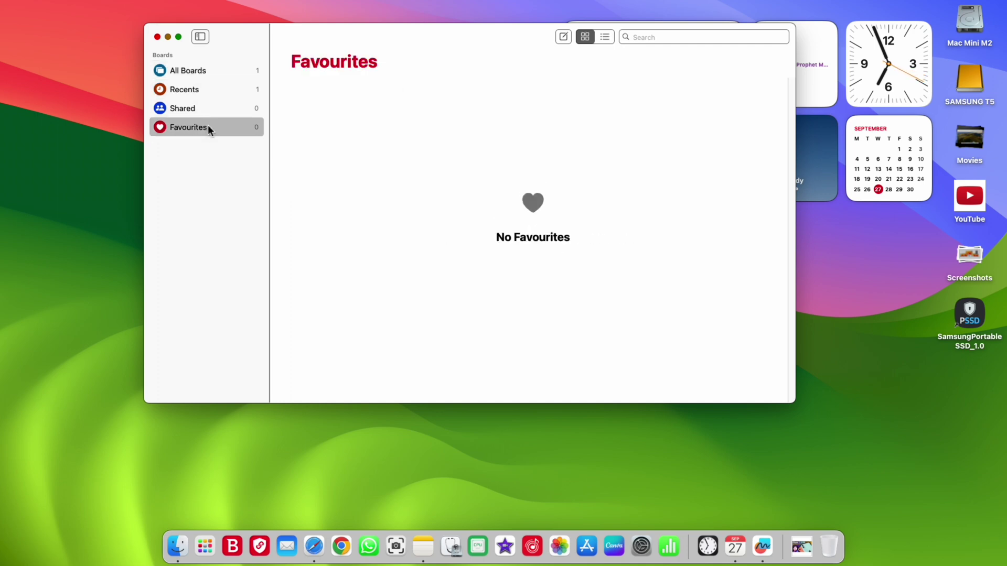
left_click(194, 70)
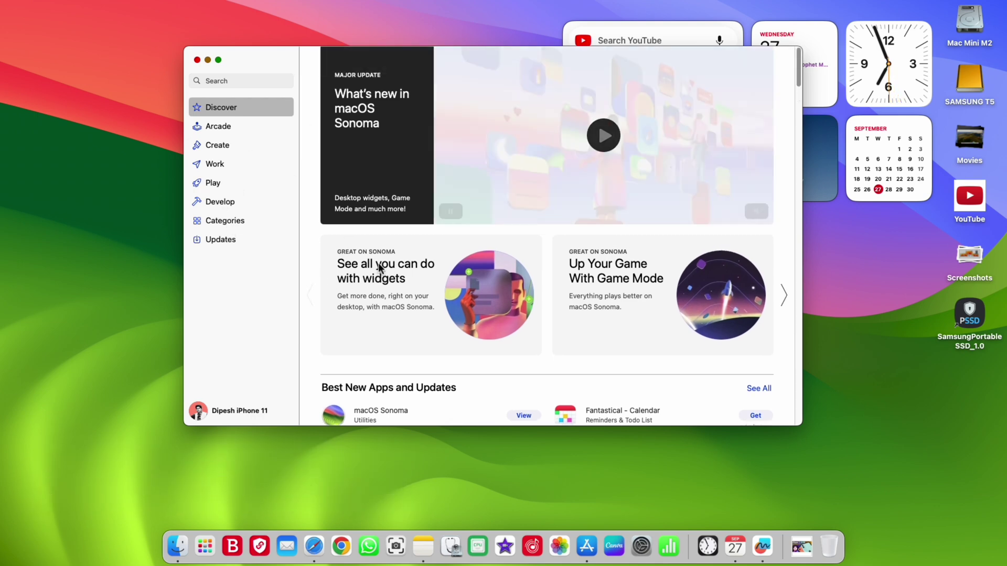
Switch to the App Store, browse the Discover page's featured apps and games, view Arcade briefly, and hide the window
scroll(379, 266, "down", 10)
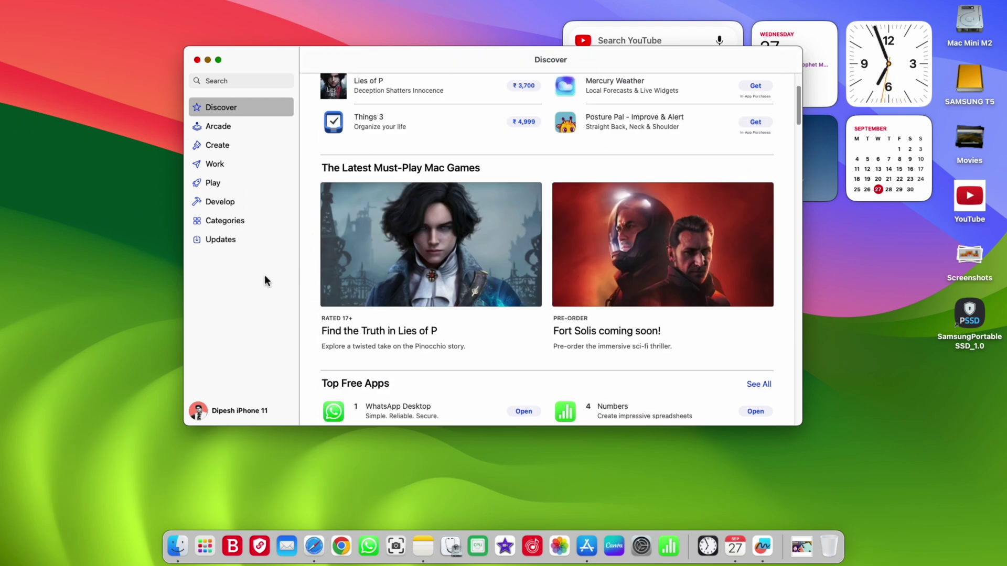
scroll(373, 250, "up", 1)
left_click(226, 125)
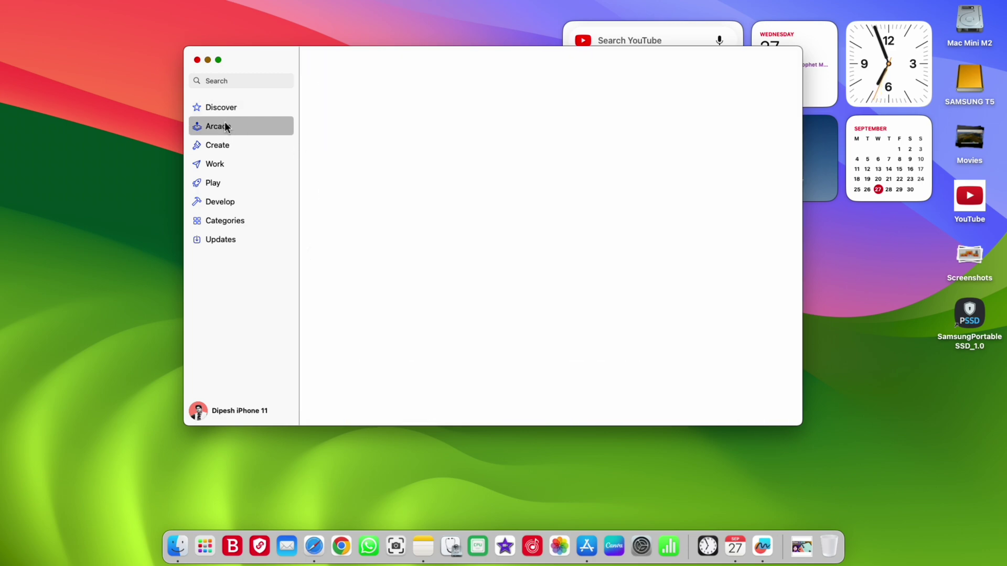
left_click(219, 105)
scroll(543, 295, "down", 1)
scroll(543, 295, "down", 20)
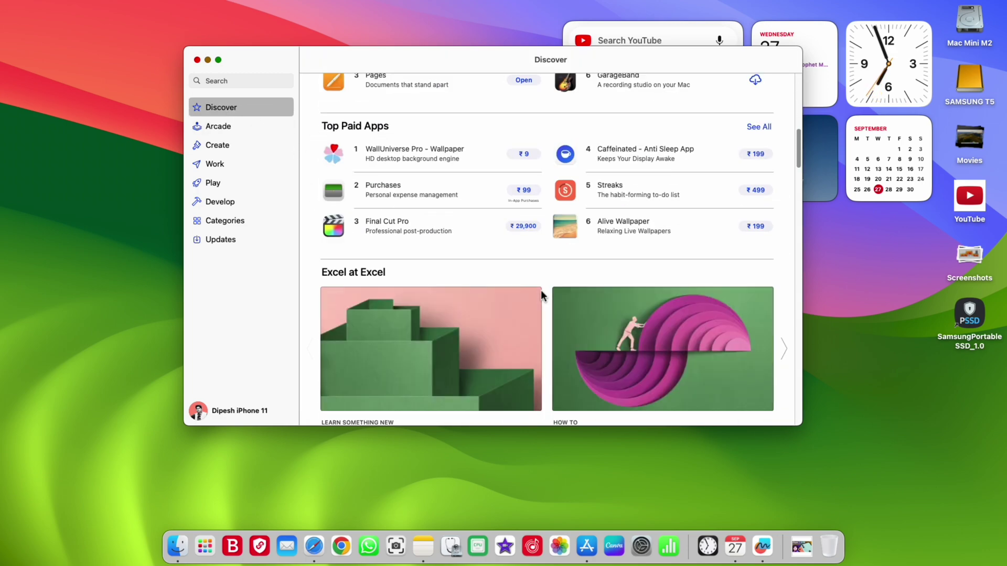
scroll(540, 294, "up", 15)
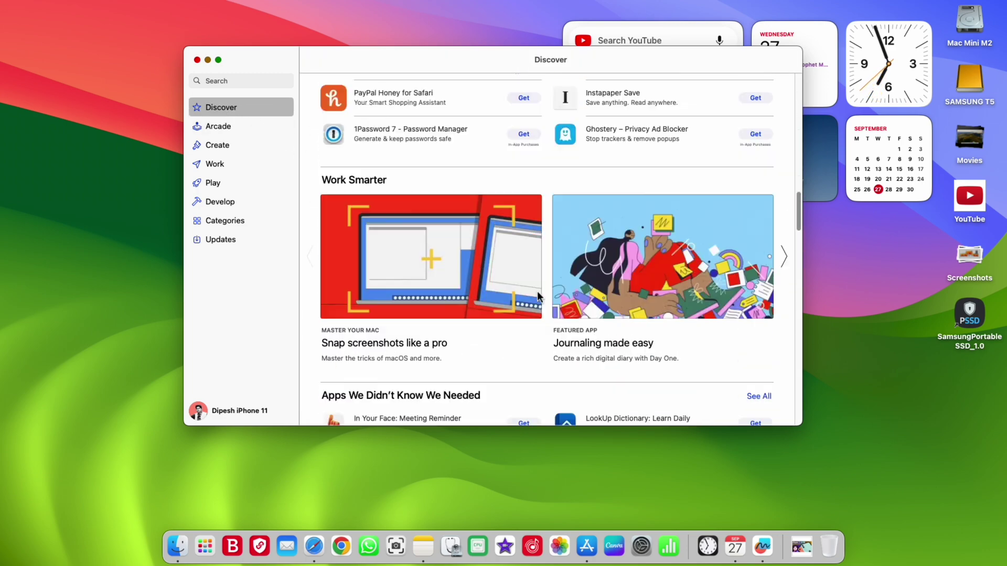
key("super+h")
Rearrange the desktop widgets, moving the Calendar day widget to the free area below the Top updates and weather widgets
left_click_drag(552, 209, 634, 173)
left_click_drag(774, 173, 795, 191)
mouse_move(871, 176)
left_mouse_down()
mouse_move(777, 410)
mouse_move(920, 205)
mouse_move(877, 182)
left_mouse_up()
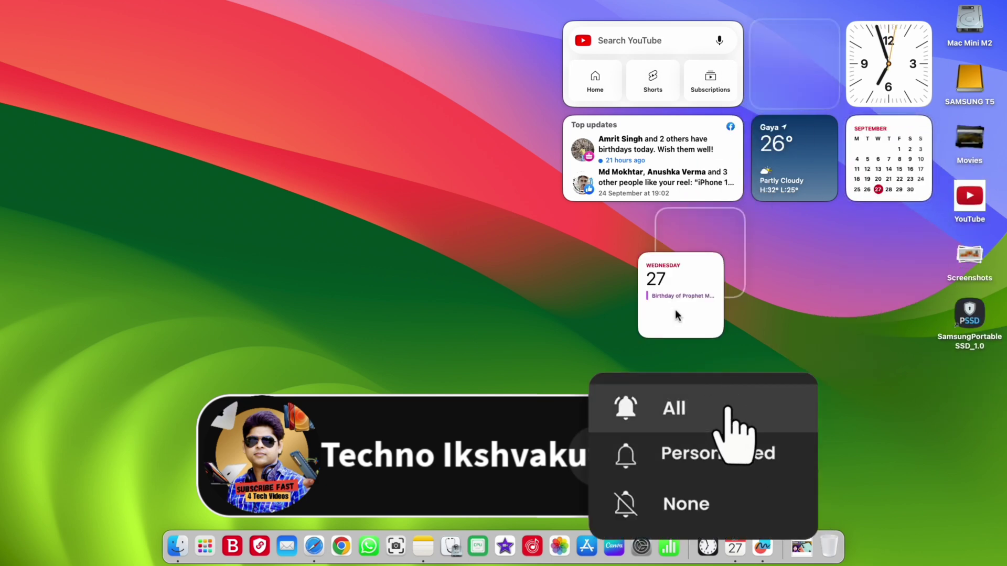